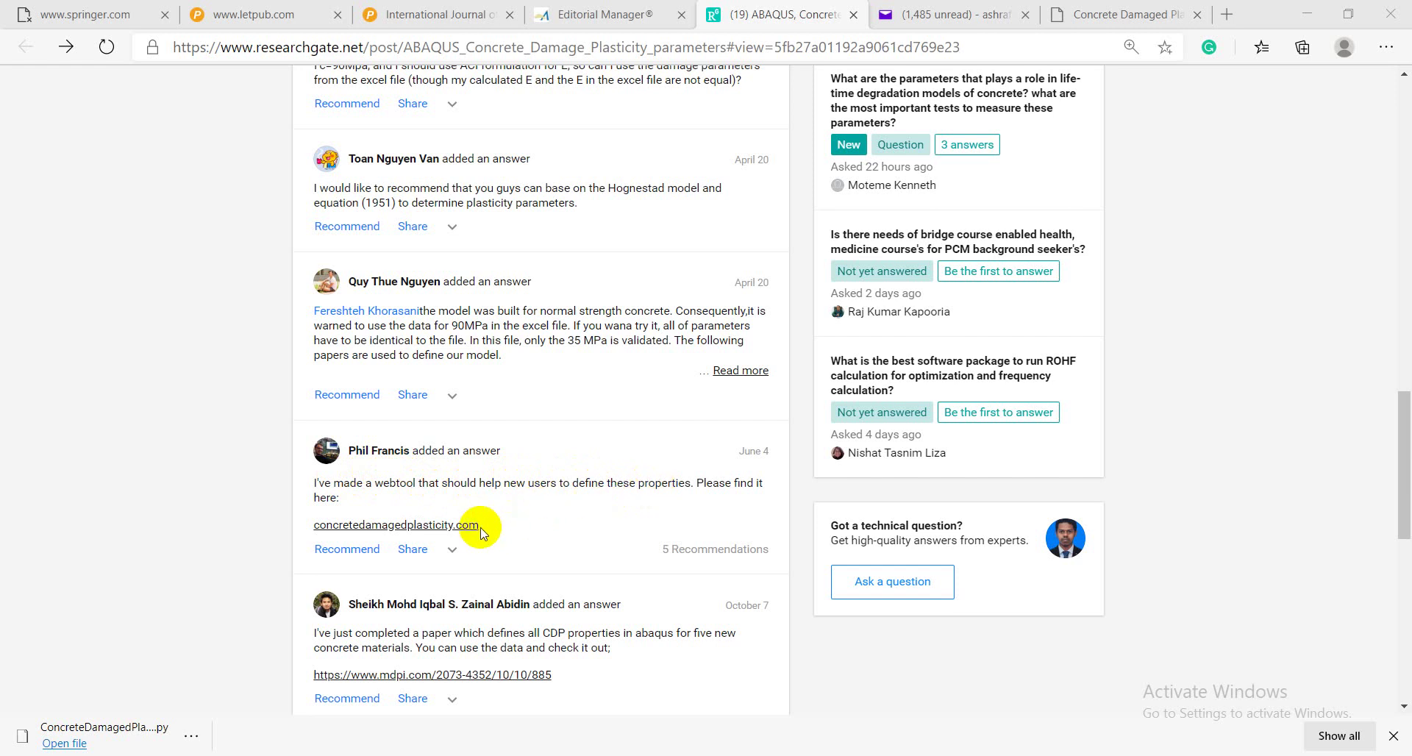
# - In the CDP webtool's Strength page, check mean compressive strength 38.0 MPa, difference 8.0 MPa, characteristic 30 MPa
pyautogui.click(1078, 22)
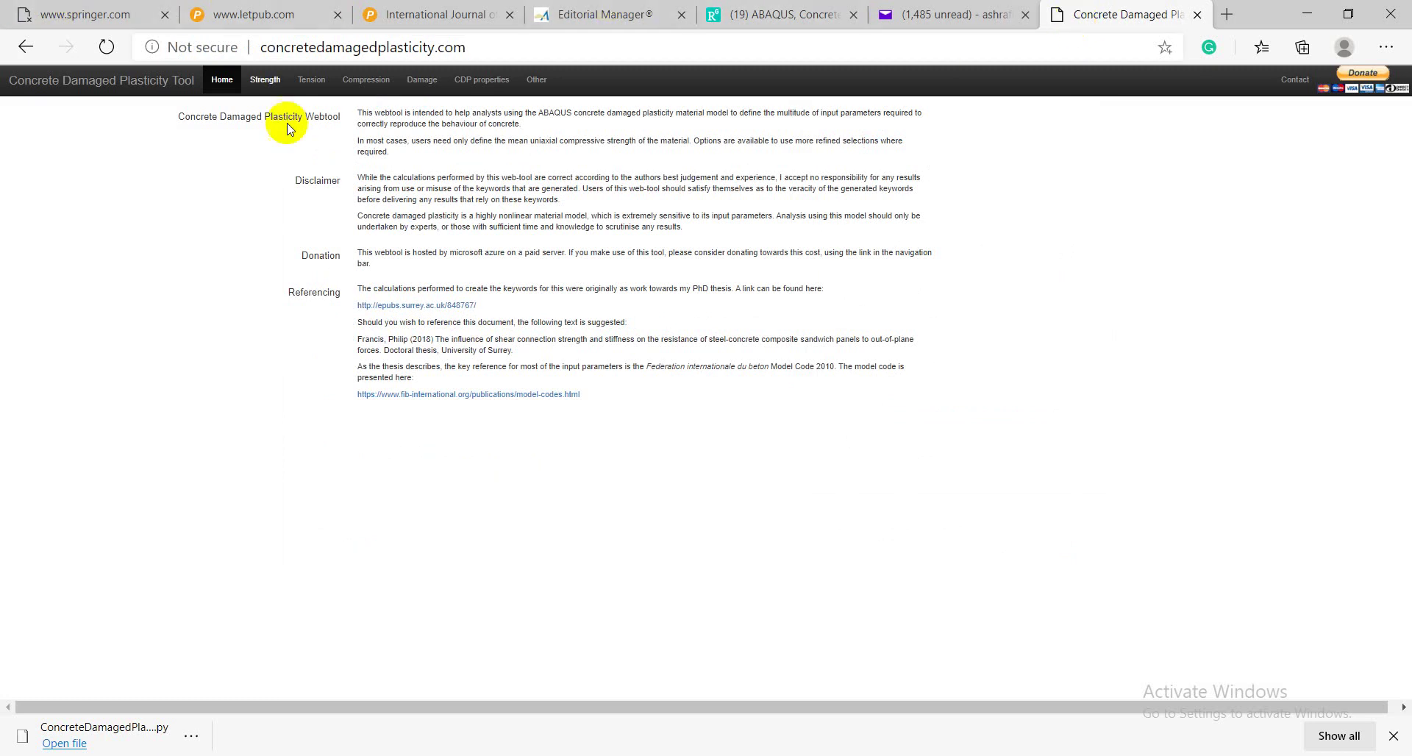
pyautogui.click(273, 83)
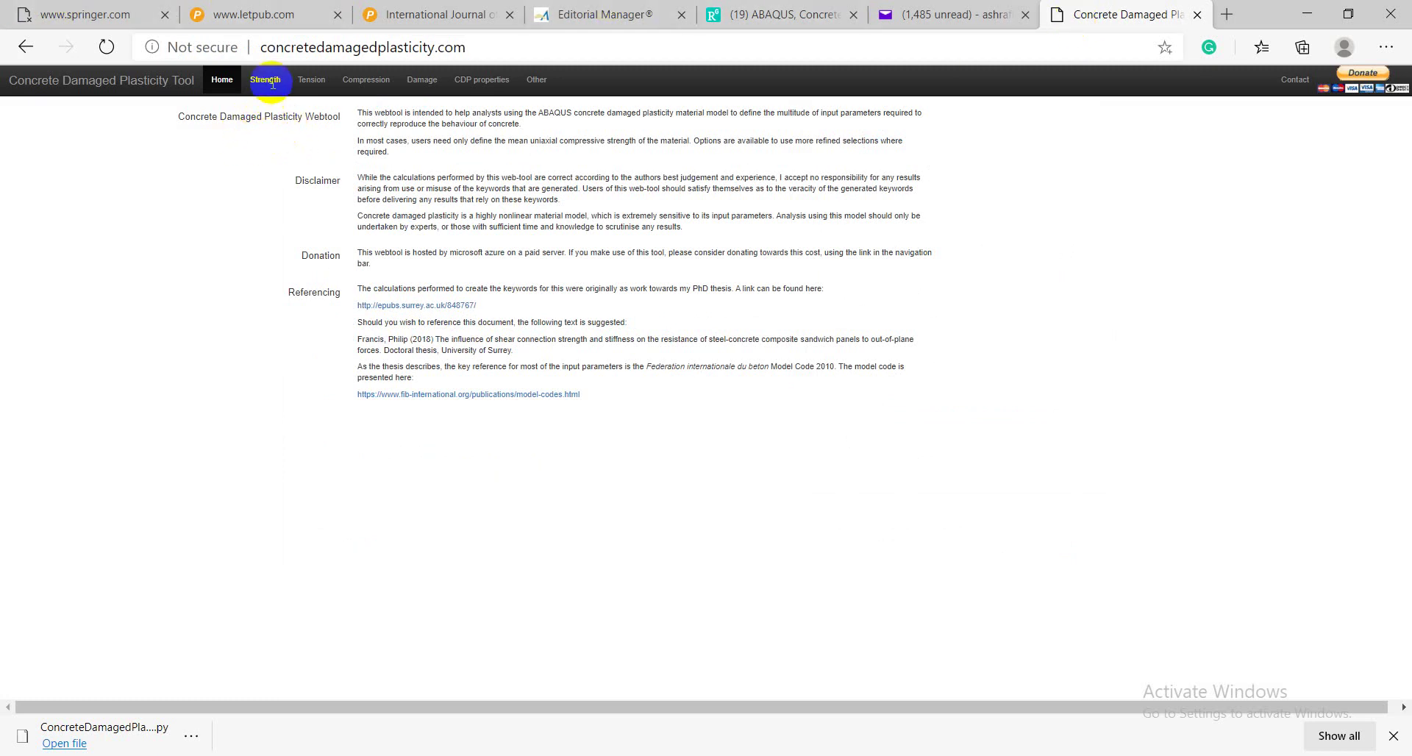
pyautogui.click(271, 79)
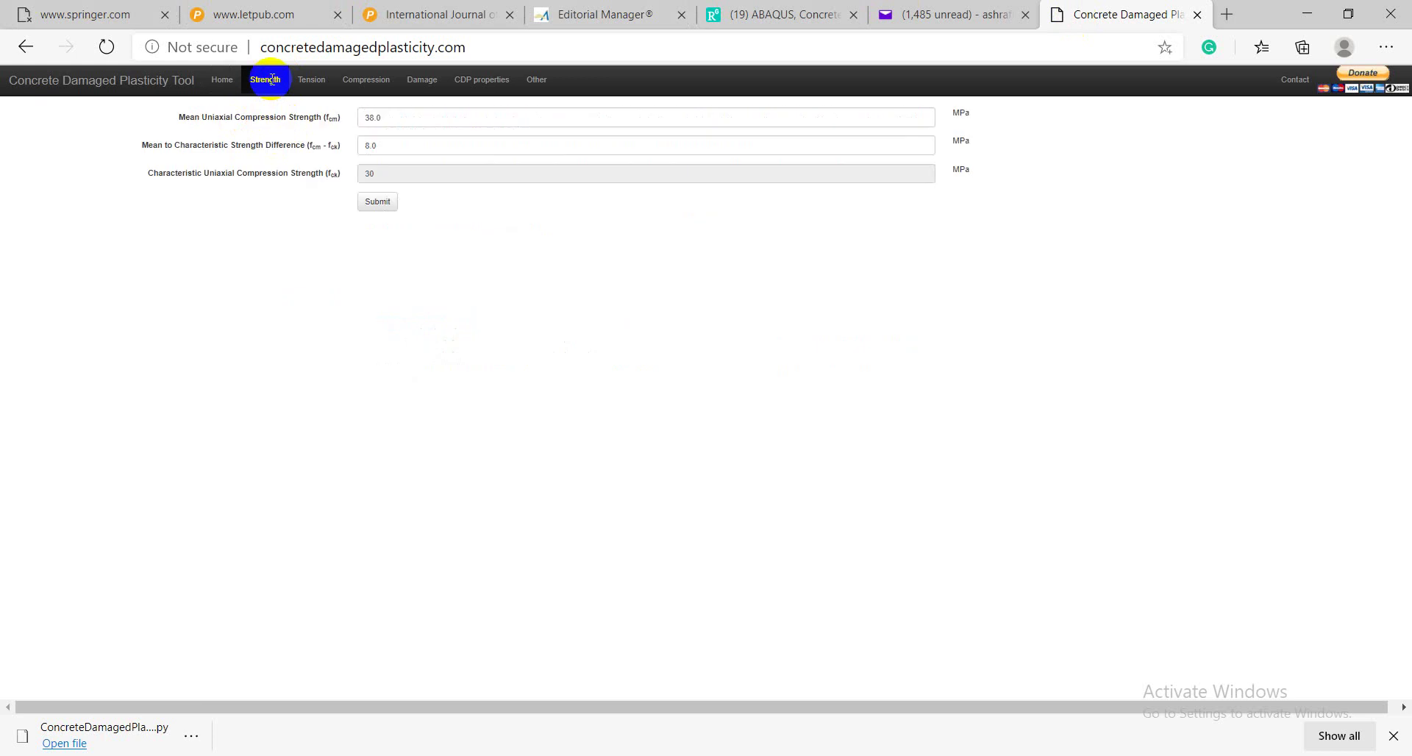
pyautogui.click(268, 78)
pyautogui.click(394, 112)
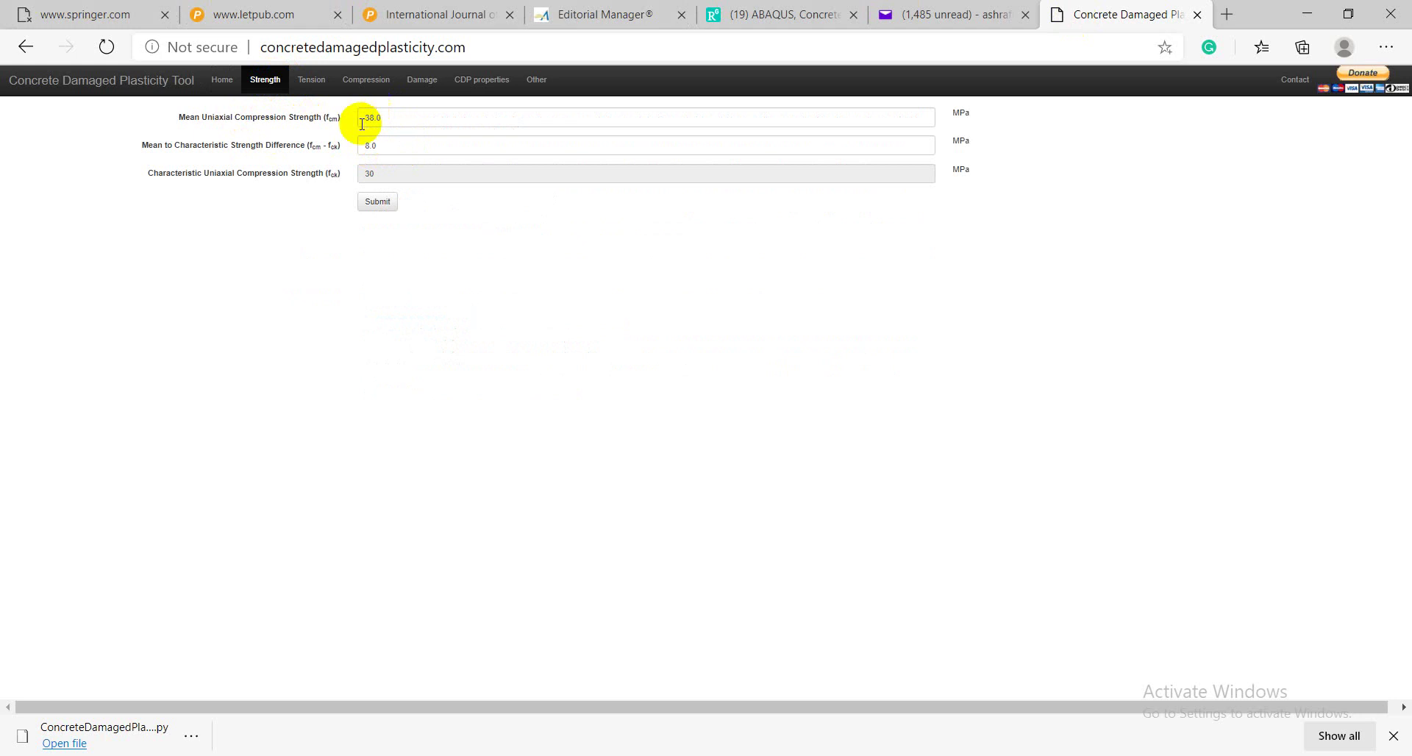
# - Submit the strength values to generate CDP keywords and download the Abaqus CAE import script
pyautogui.click(364, 202)
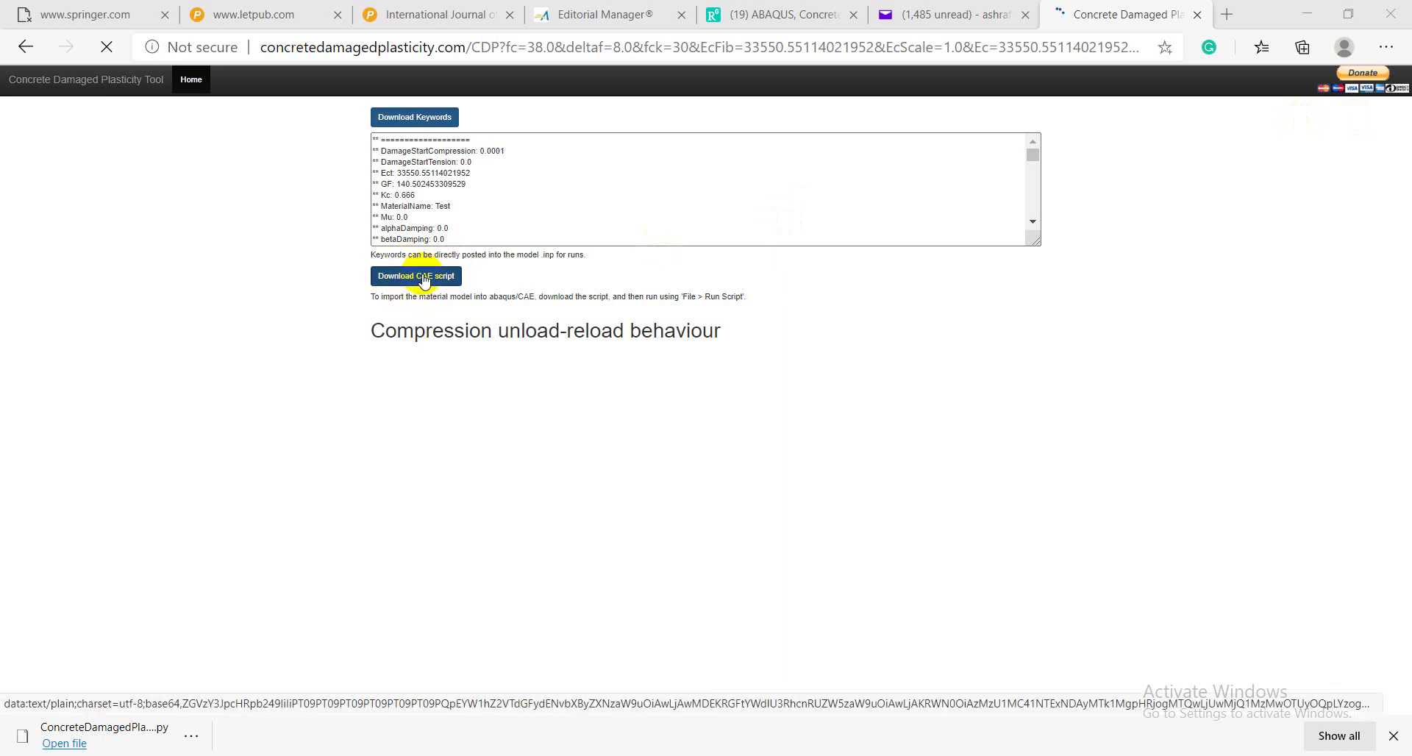
pyautogui.click(425, 280)
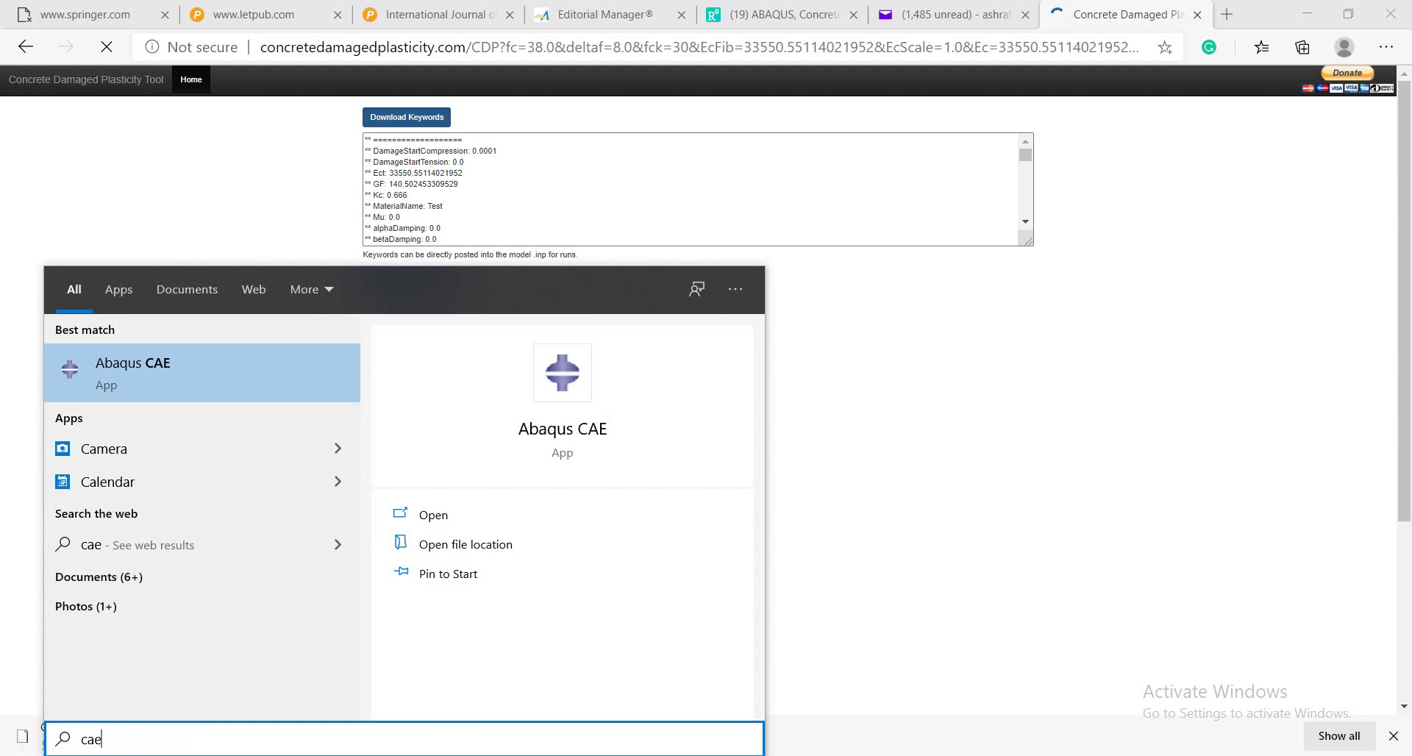
# - Launch Abaqus CAE and scroll through the compression, tension and compression damage plots while it loads
pyautogui.click(505, 514)
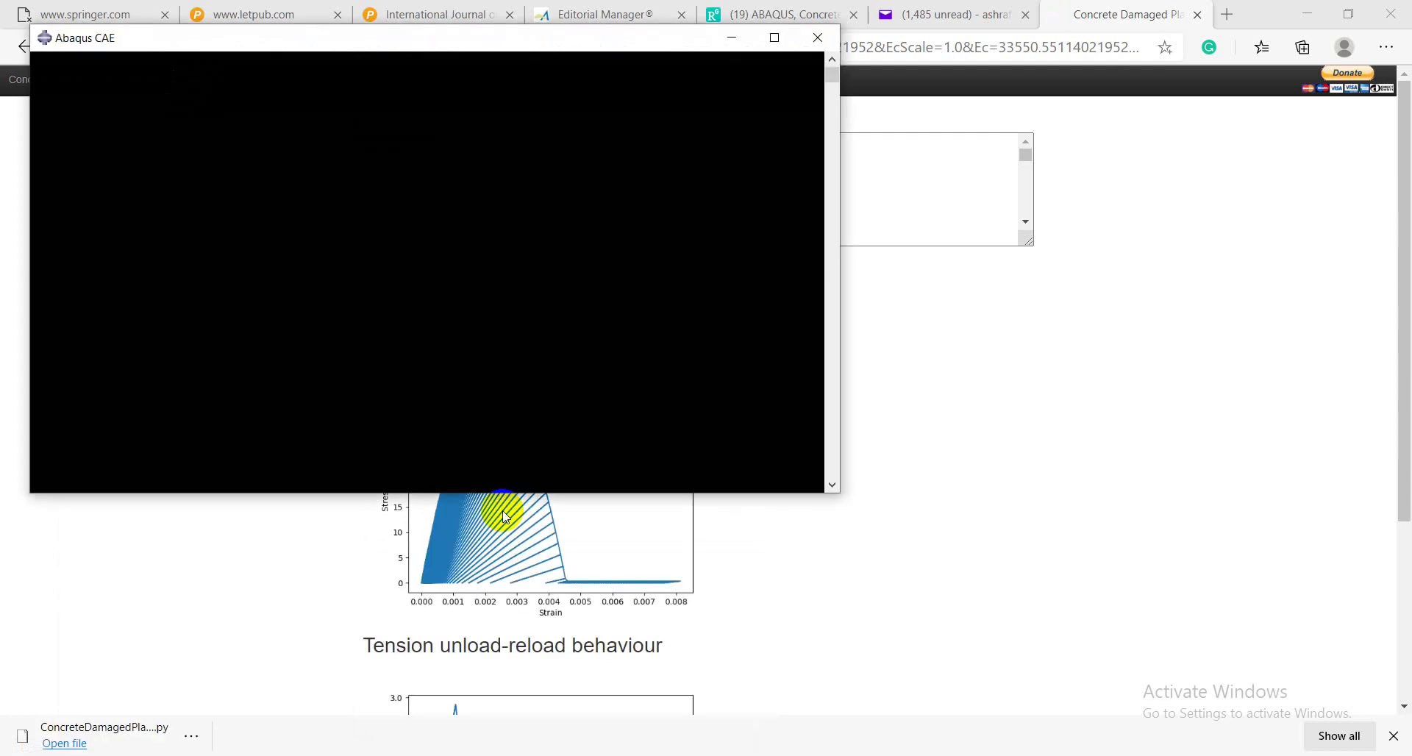
pyautogui.click(935, 435)
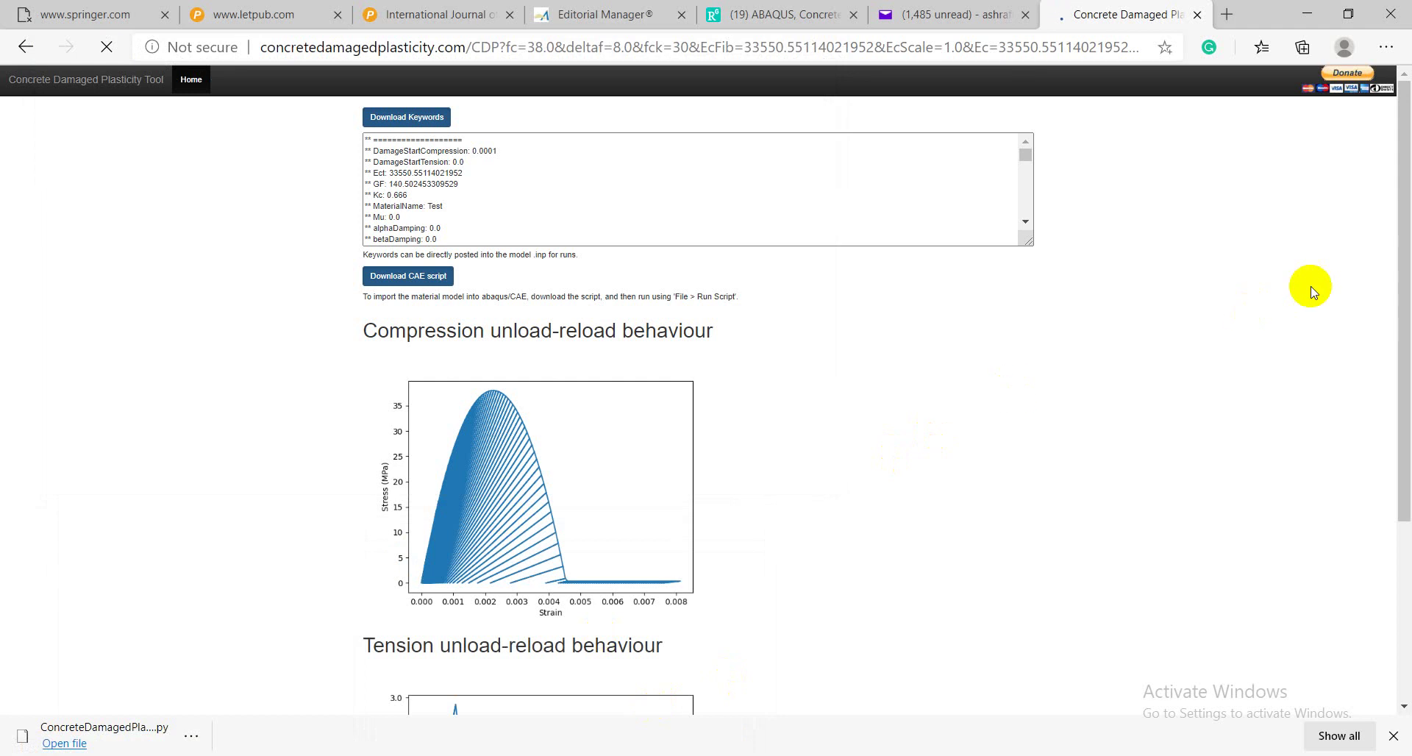
pyautogui.moveTo(1400, 258); pyautogui.dragTo(1406, 438)
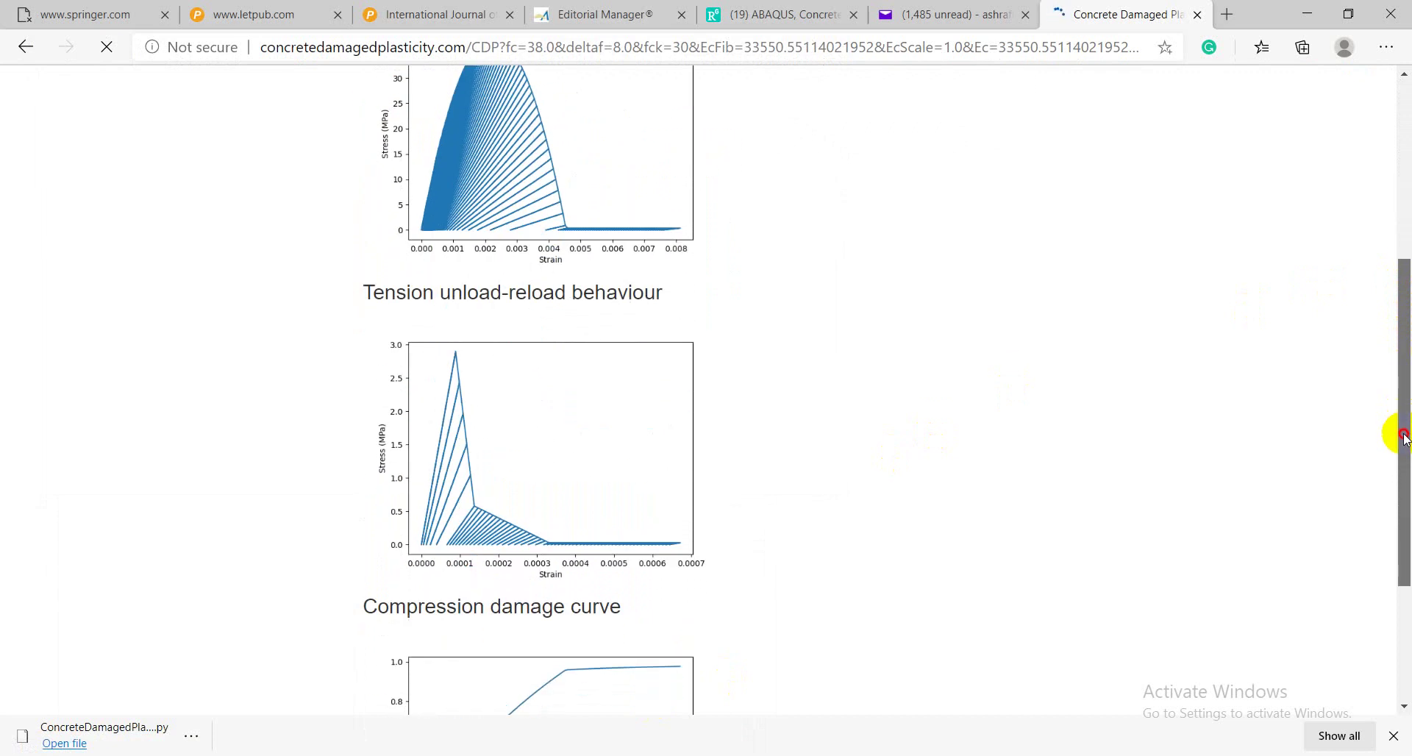
pyautogui.moveTo(1405, 438)
pyautogui.mouseDown()
pyautogui.moveTo(1405, 398)
pyautogui.moveTo(1398, 456)
pyautogui.mouseUp()
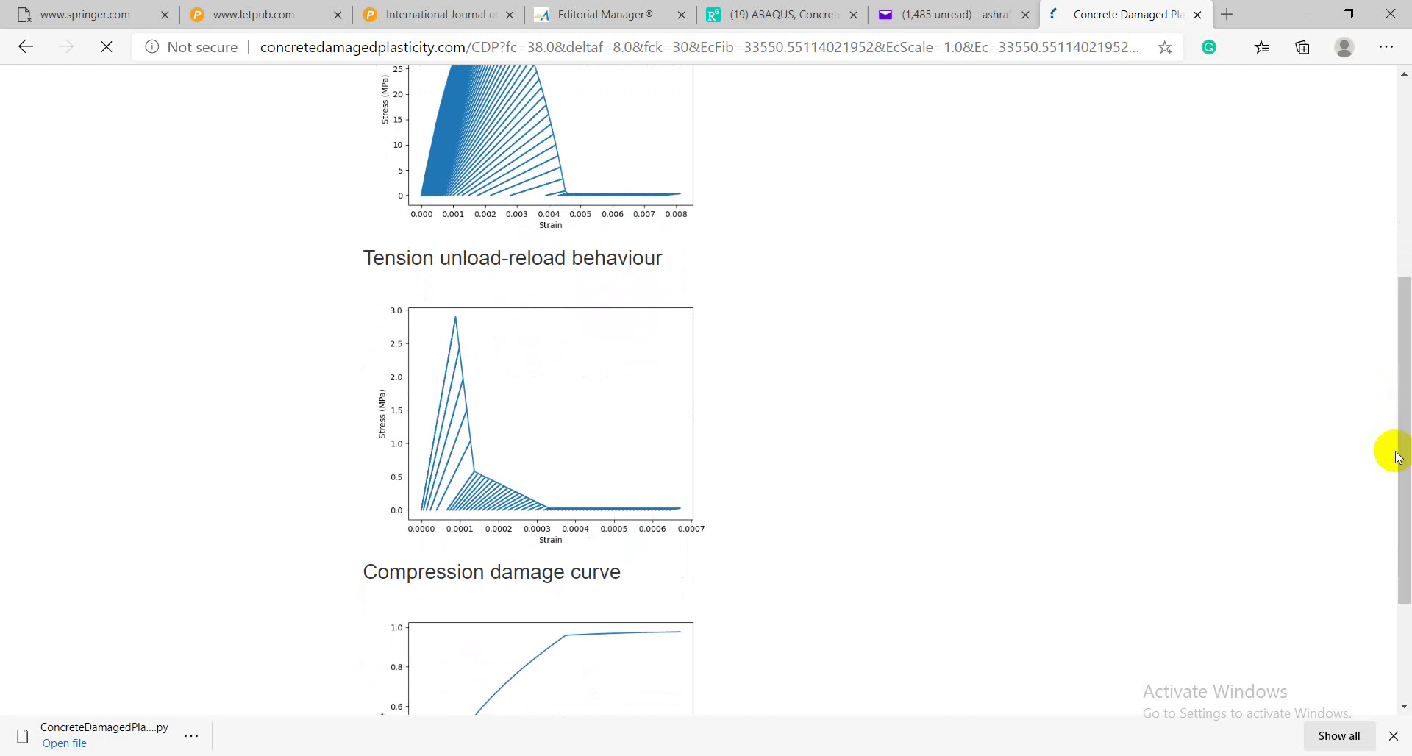
pyautogui.moveTo(1390, 400); pyautogui.dragTo(1384, 359)
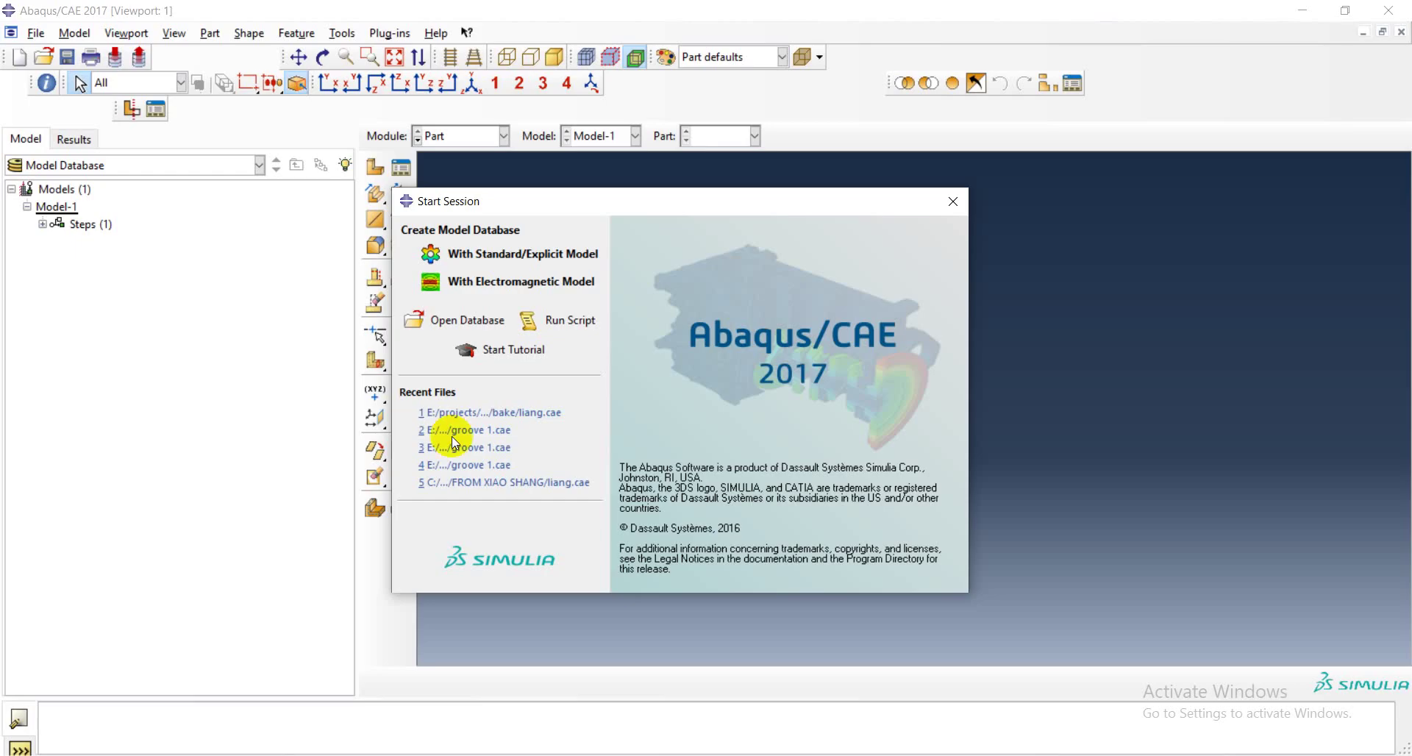
# - Dismiss the Start Session dialog and start File > Run Script, browsing to drive E
pyautogui.click(952, 201)
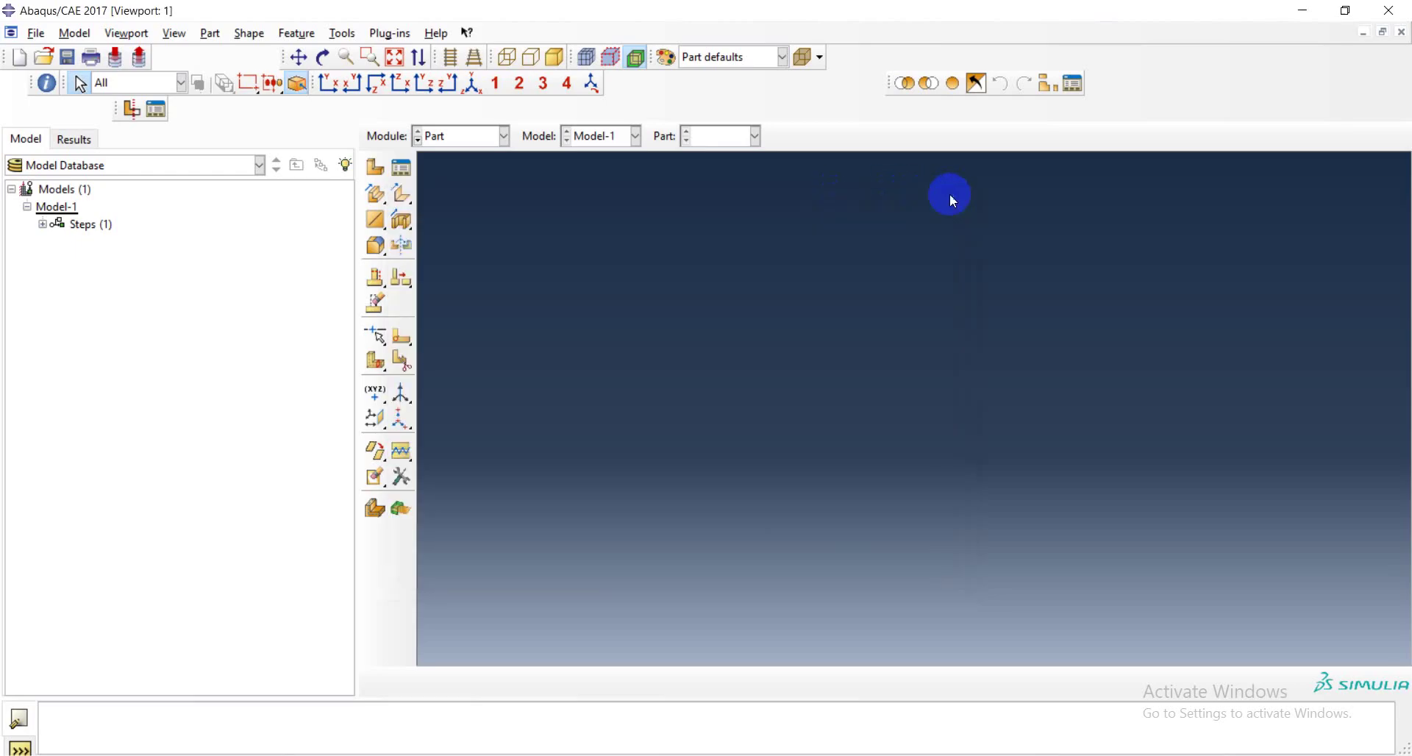
pyautogui.click(34, 33)
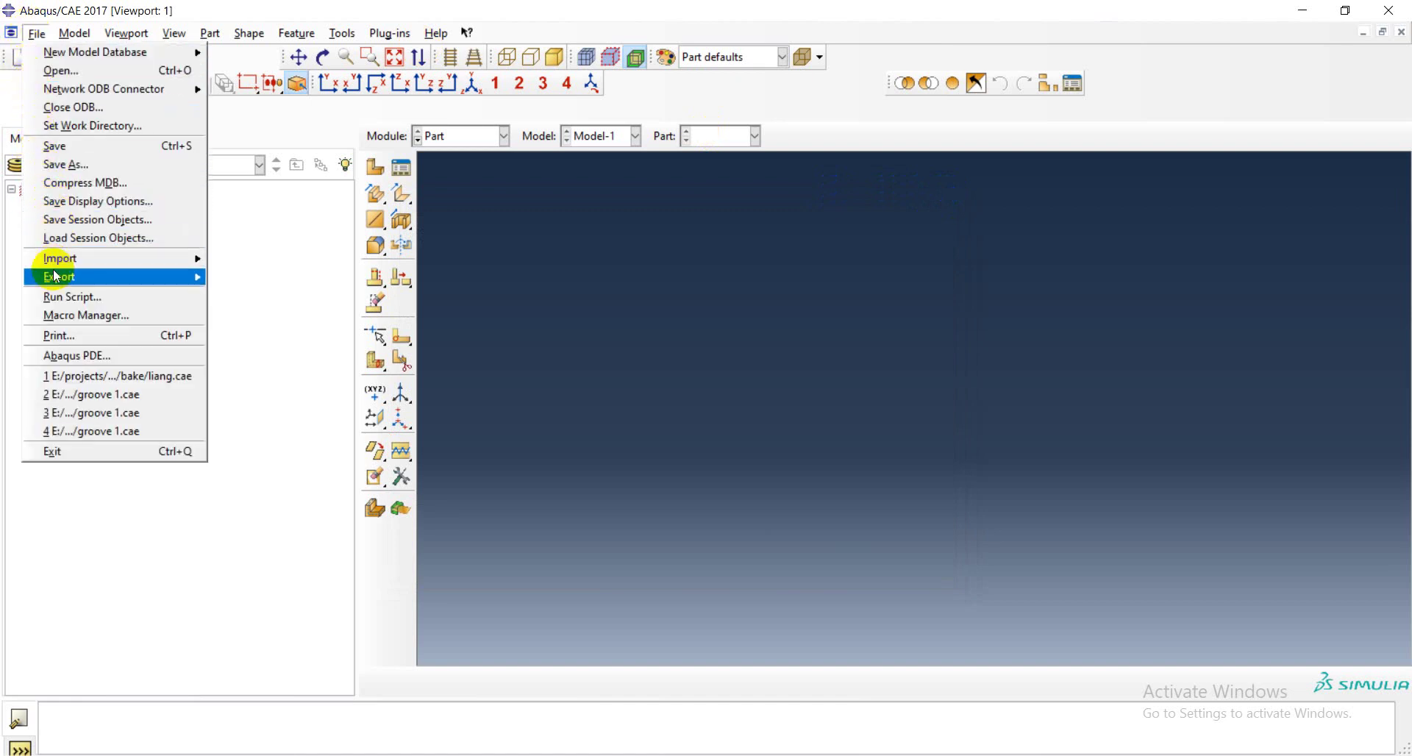
pyautogui.click(56, 295)
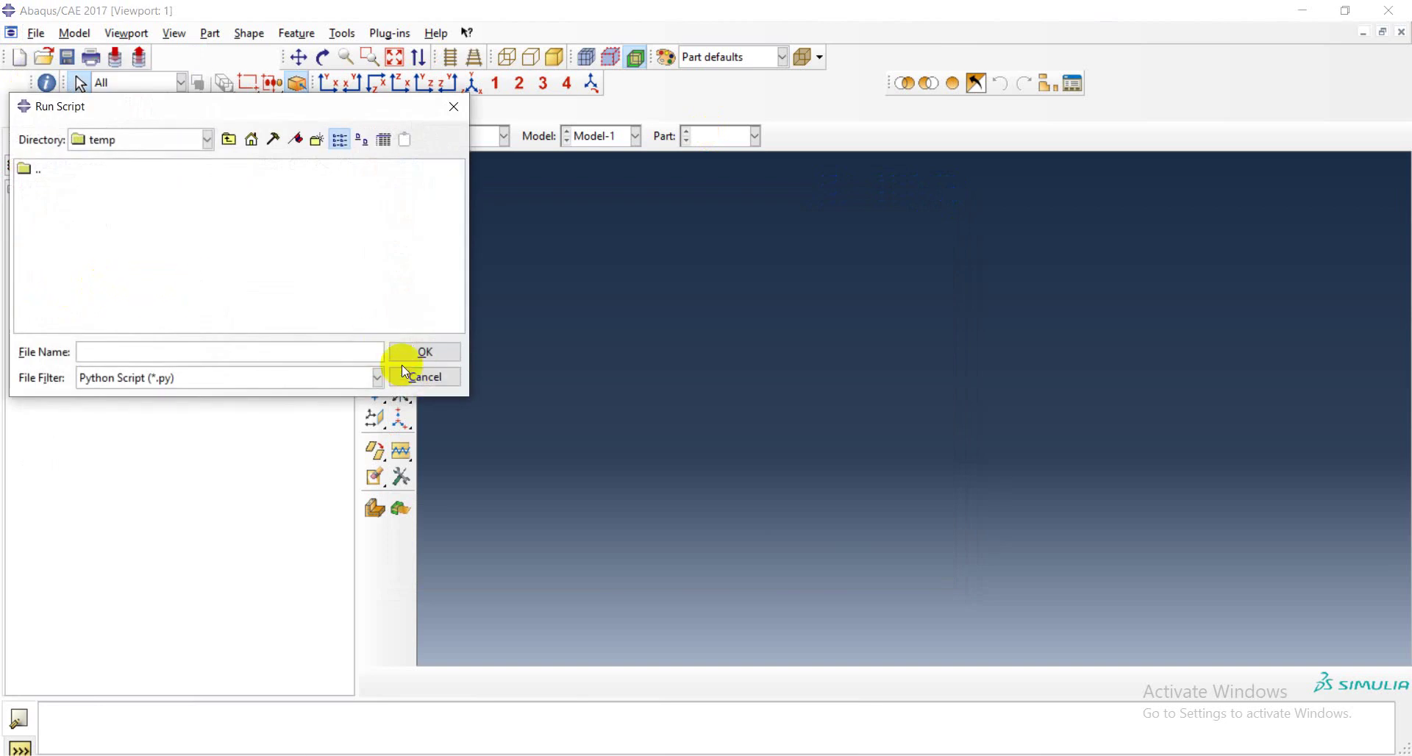
pyautogui.click(208, 139)
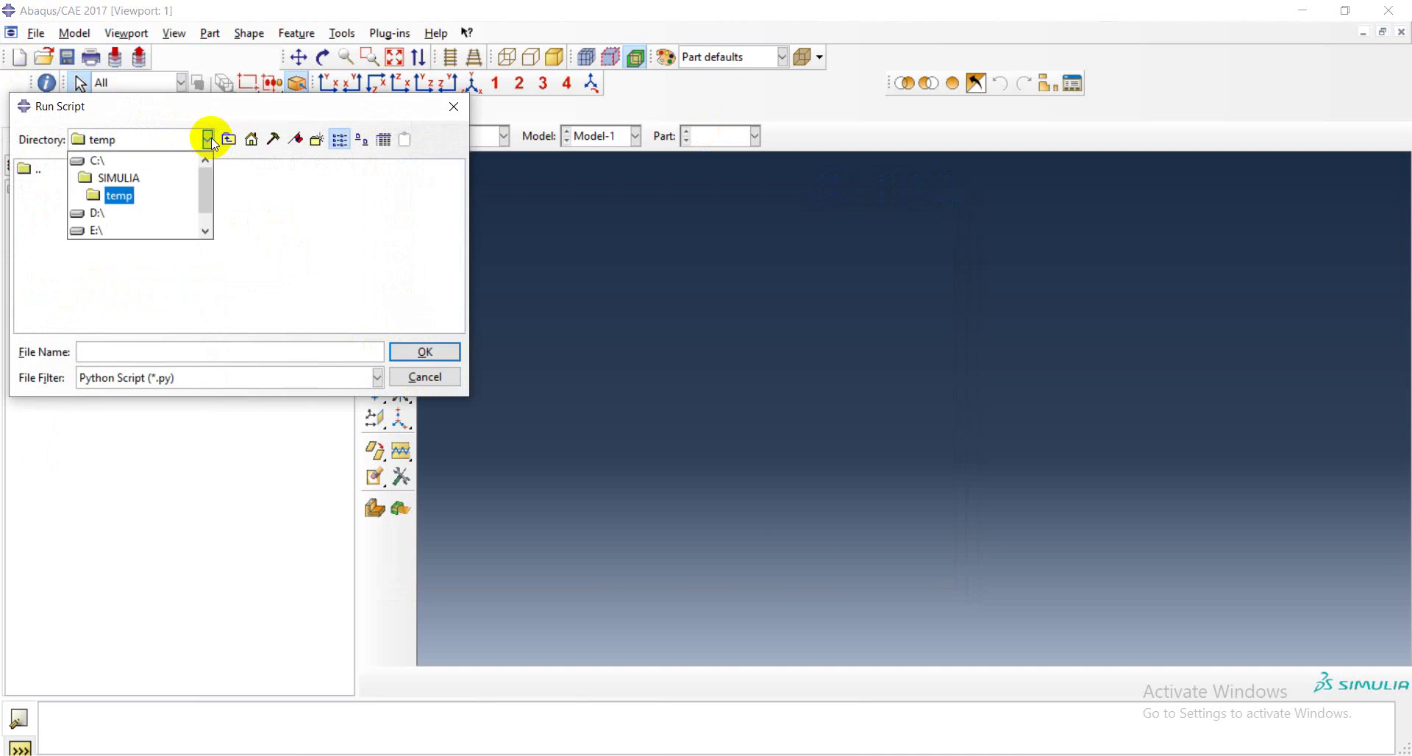
pyautogui.click(96, 214)
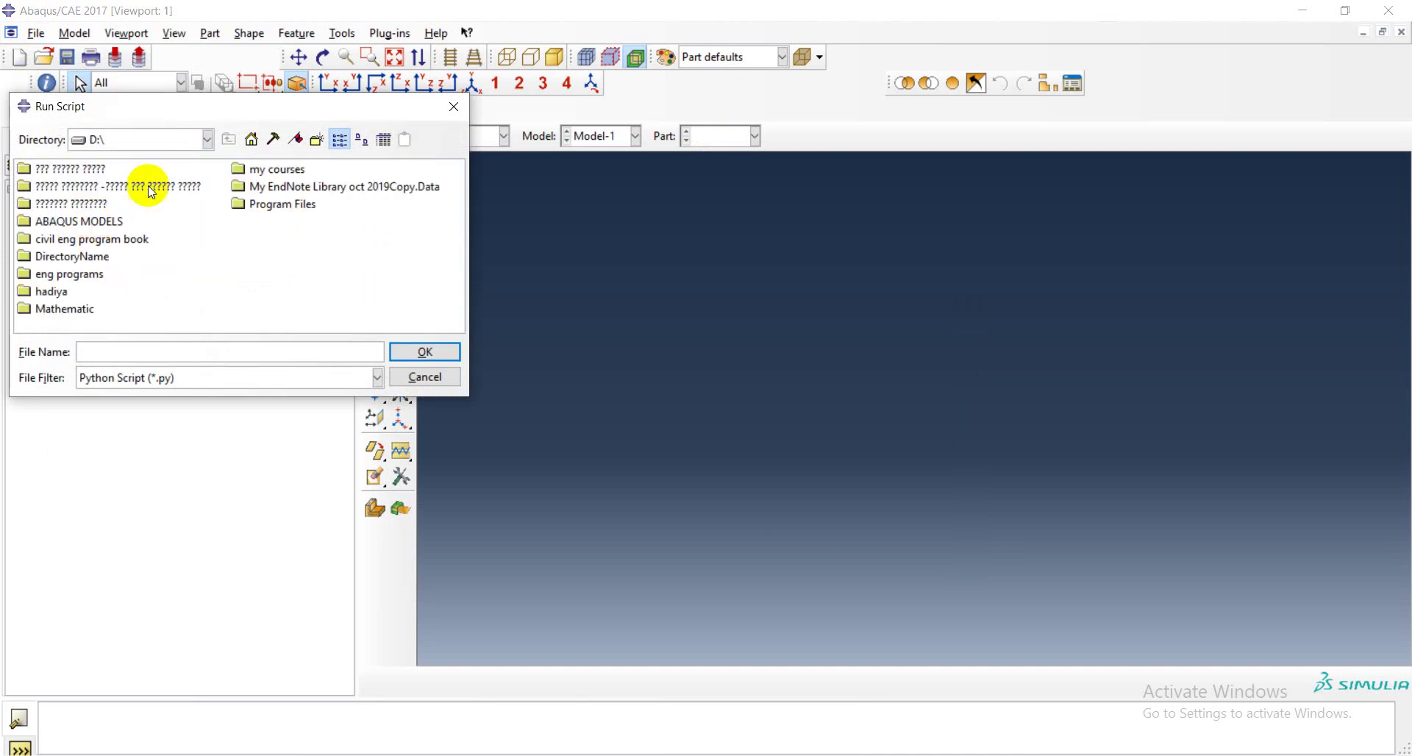
pyautogui.click(206, 140)
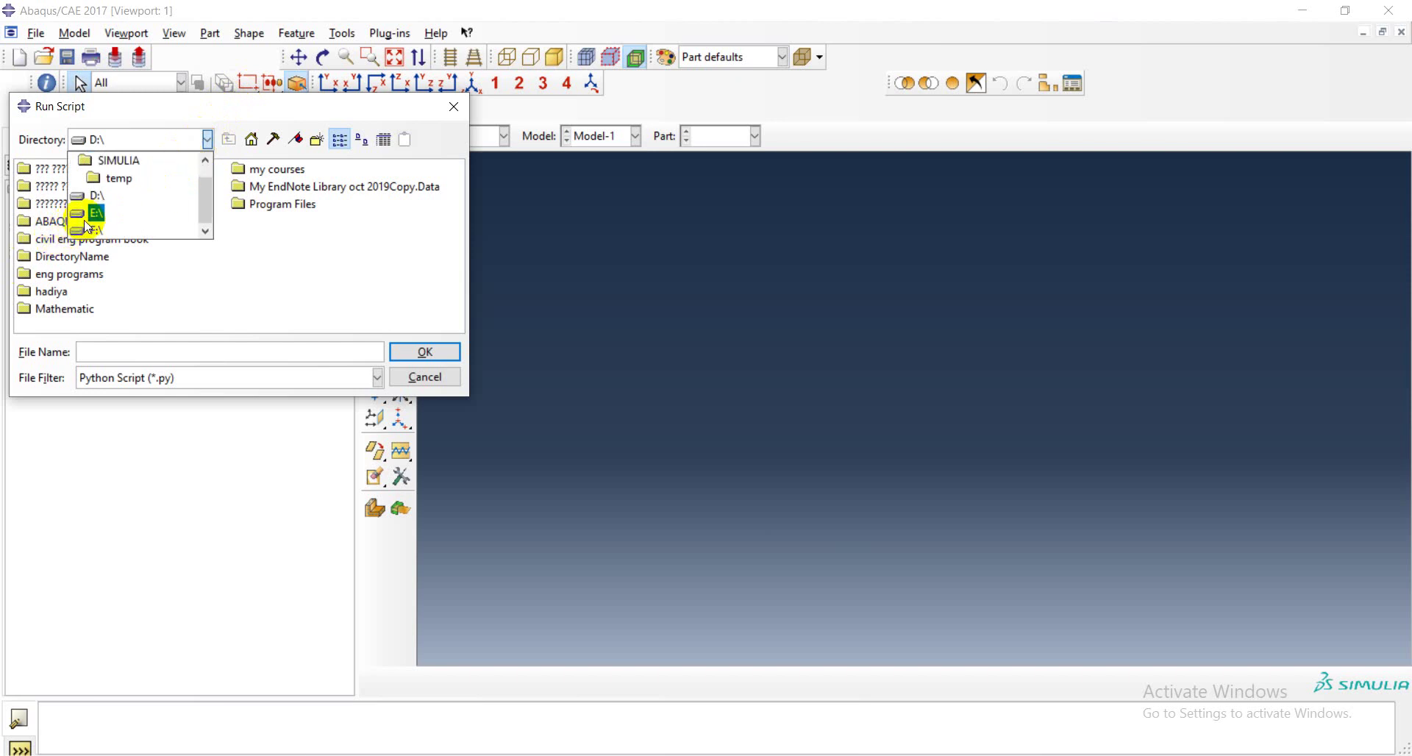
pyautogui.click(86, 219)
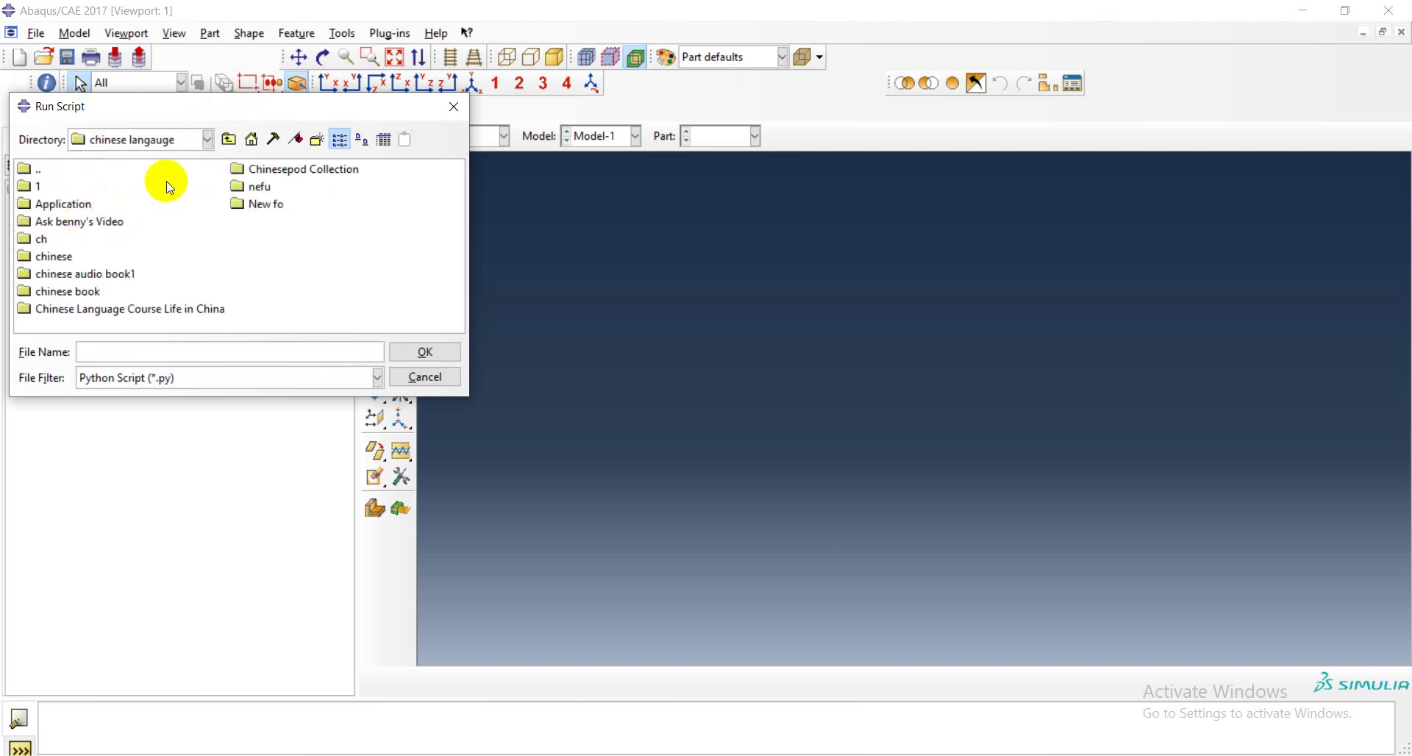
# - Navigate to abaqus\material specifacation\CONCRETE and select Concrete2.1.py
pyautogui.click(229, 140)
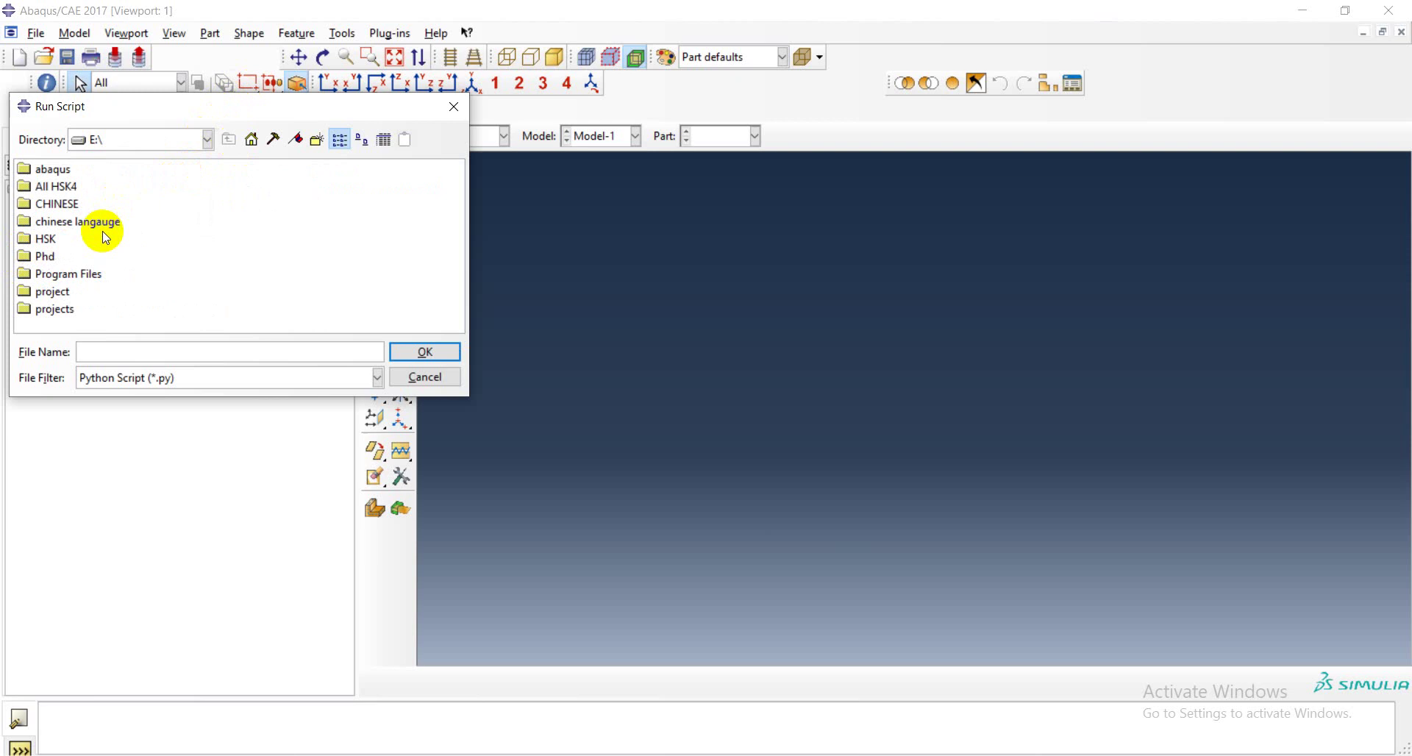
pyautogui.doubleClick(54, 170)
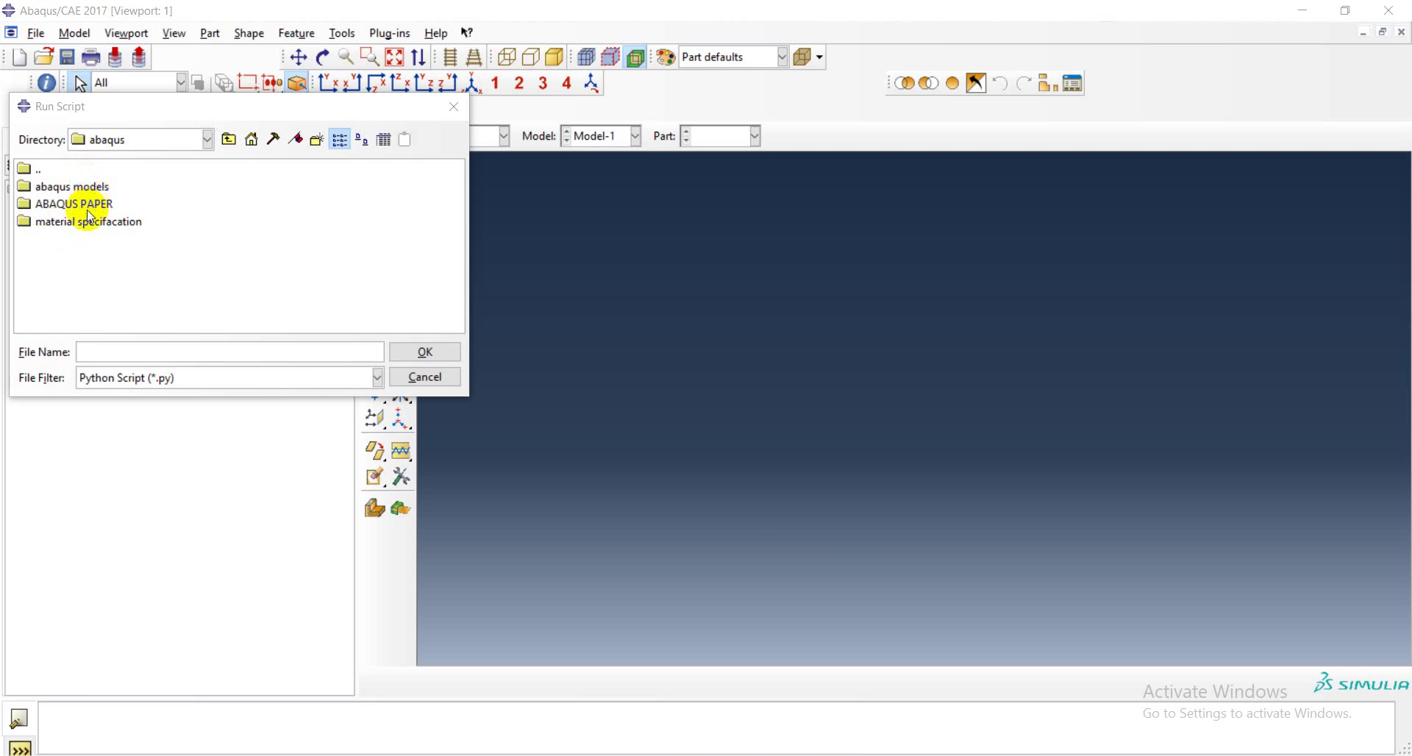
pyautogui.doubleClick(85, 220)
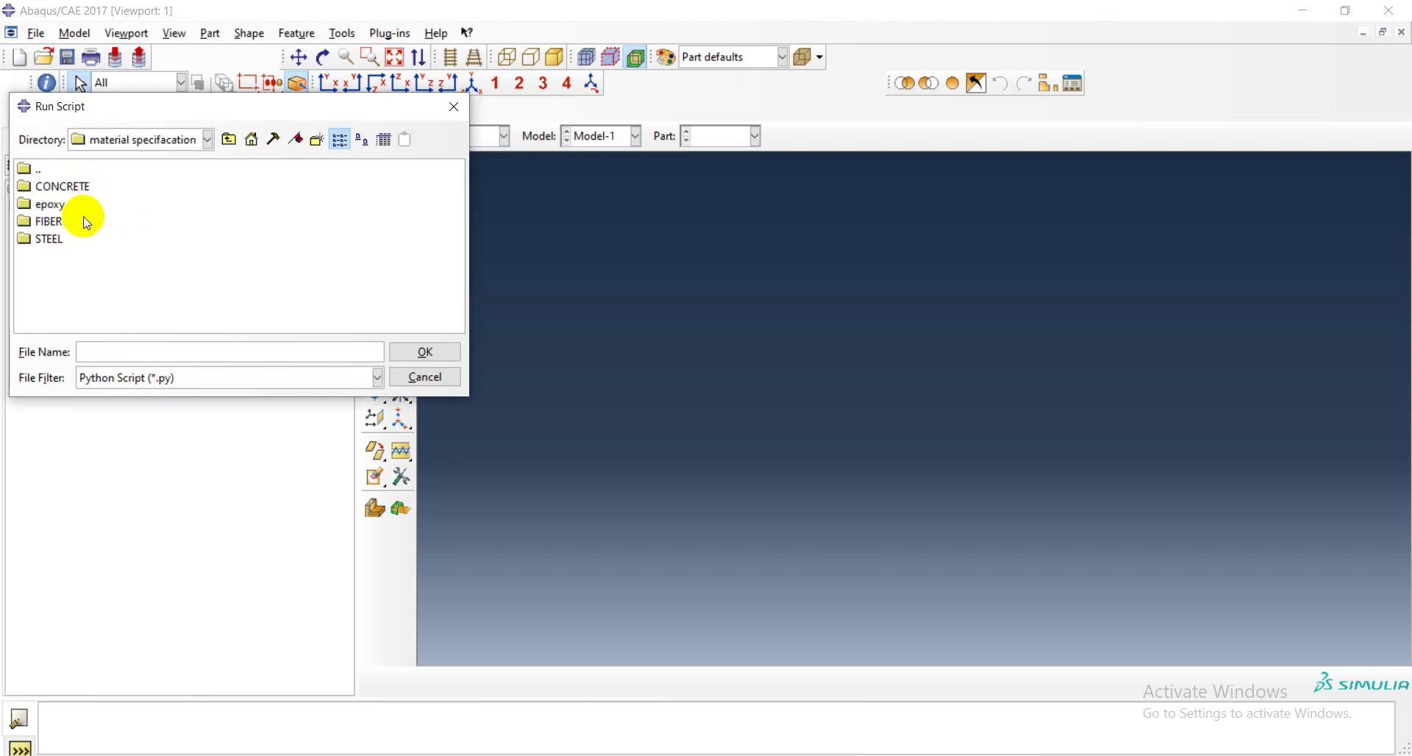
pyautogui.doubleClick(54, 188)
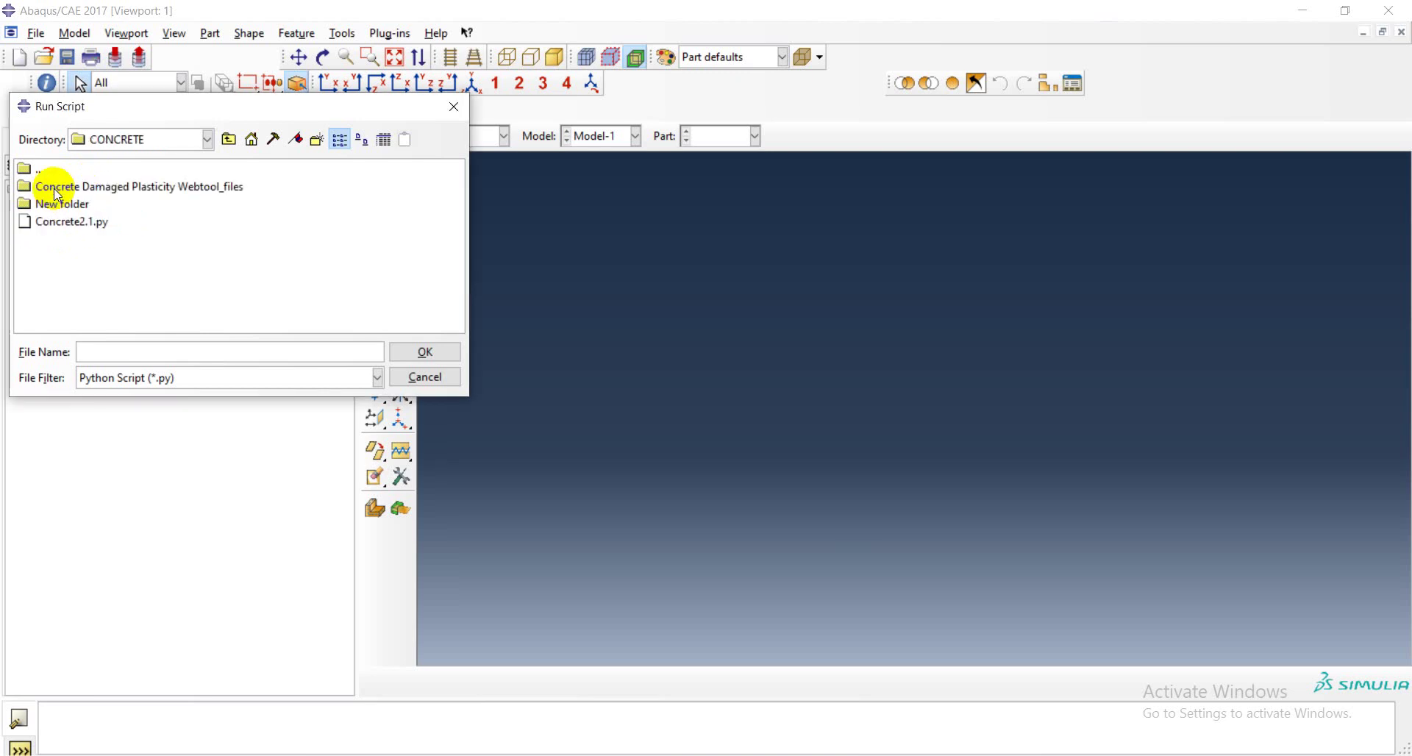
pyautogui.click(51, 229)
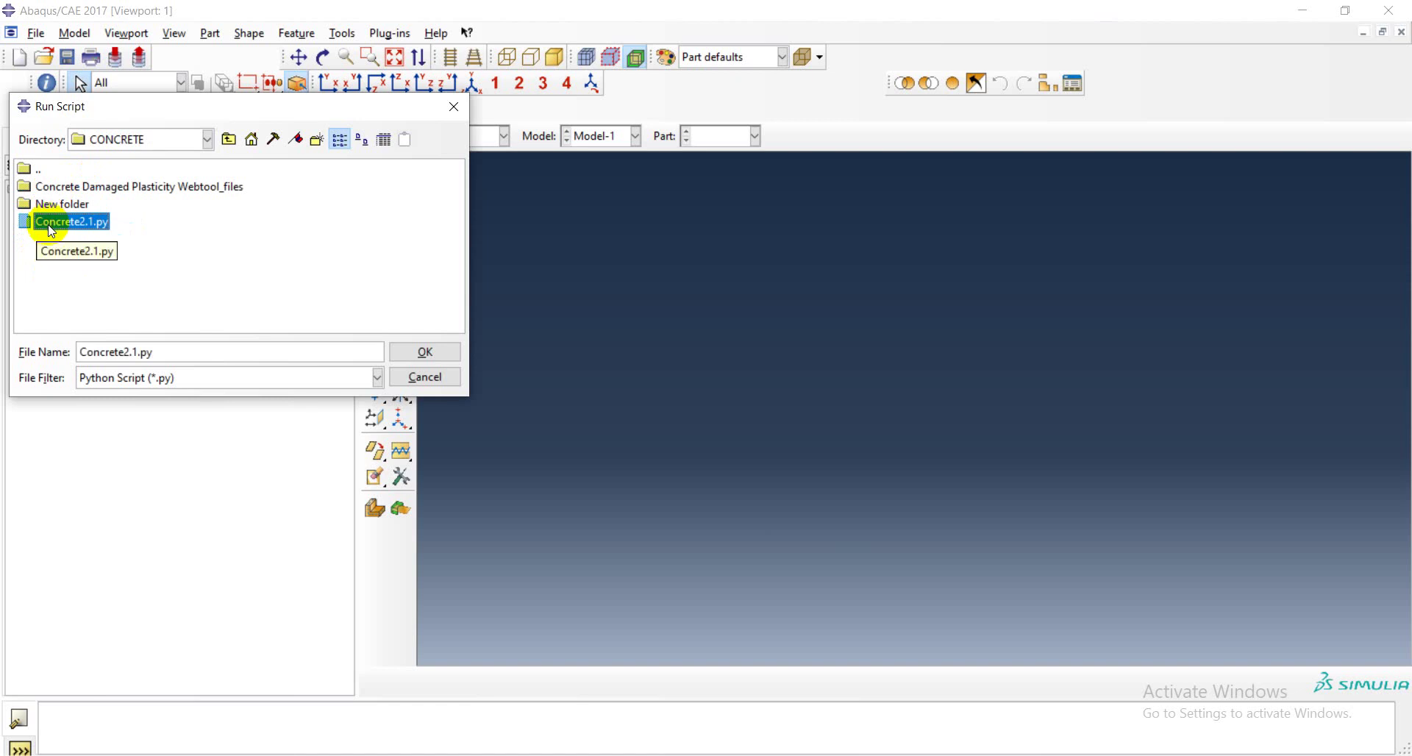
# - Run Concrete2.1.py and open the new ConcreteCDP material in Model-1 for editing
pyautogui.click(415, 351)
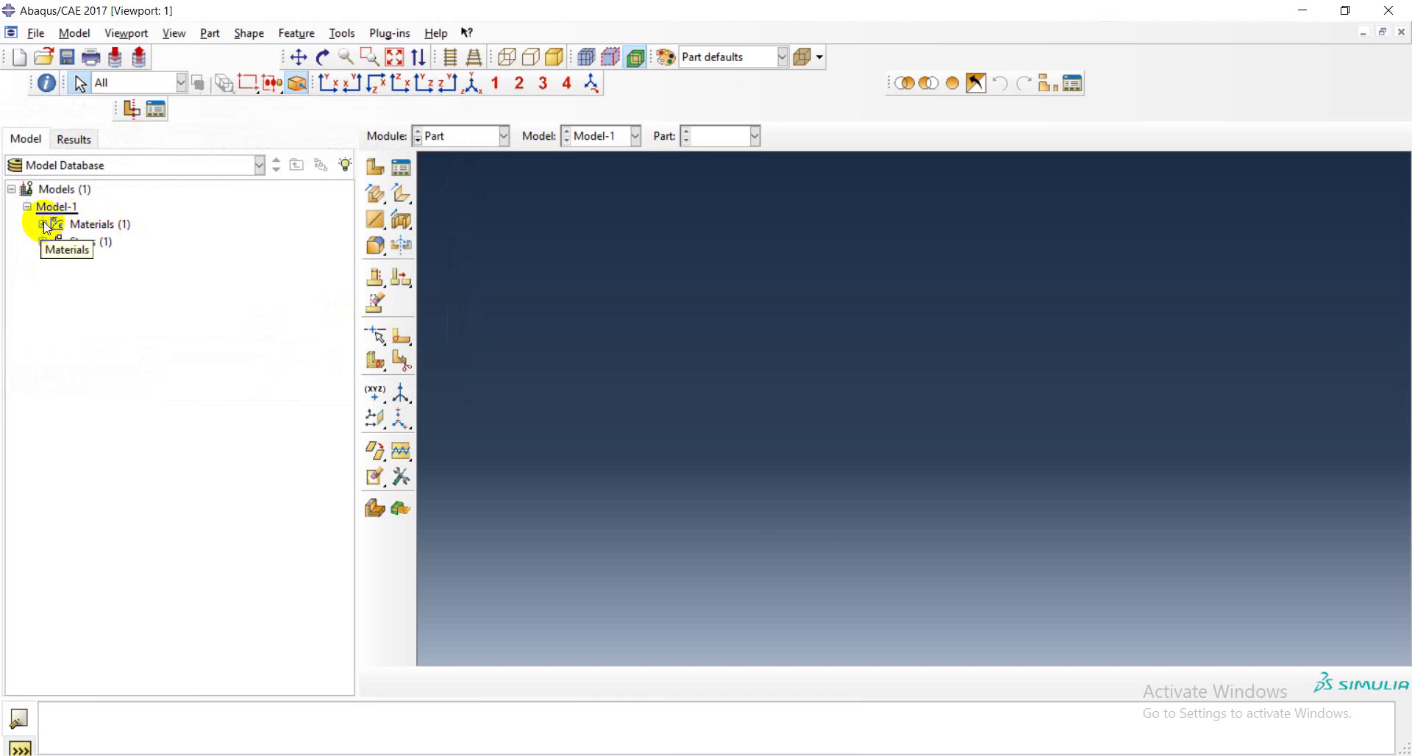
pyautogui.click(44, 225)
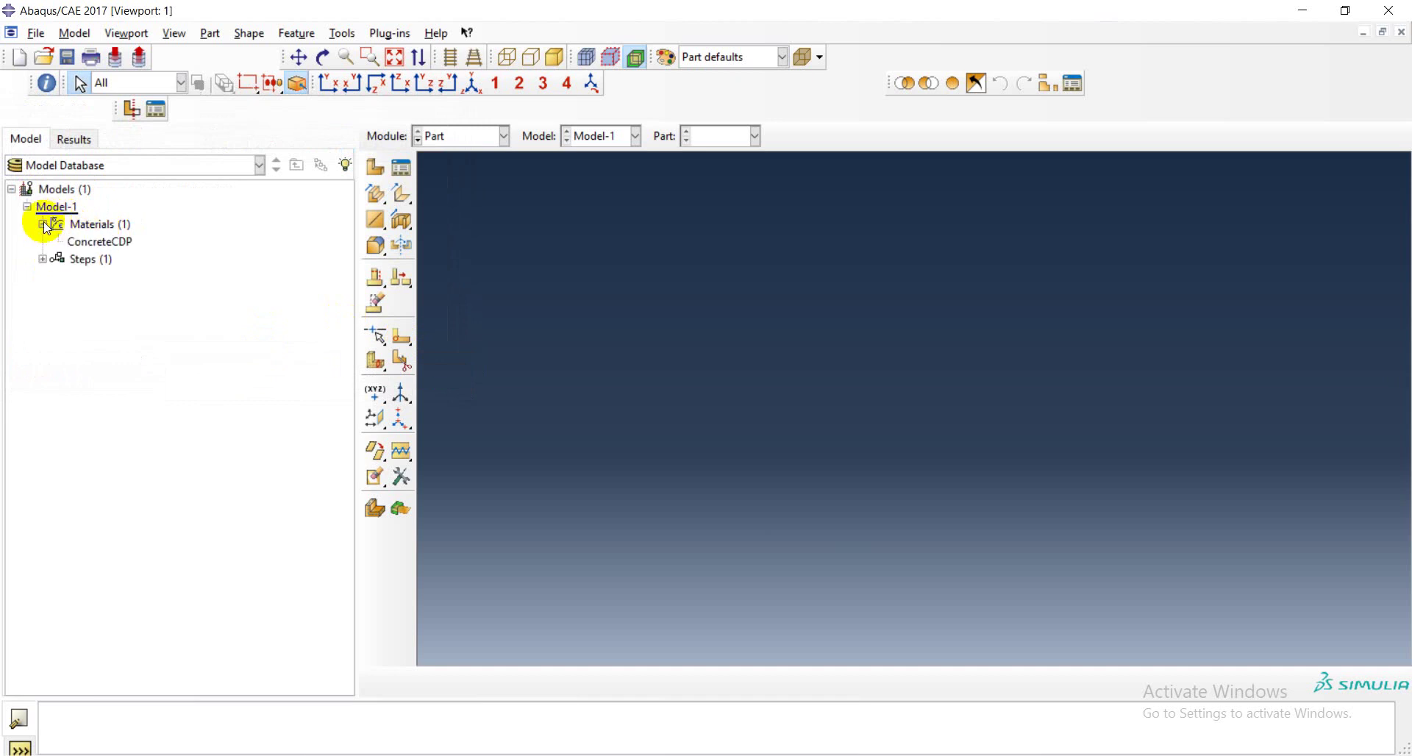
pyautogui.doubleClick(89, 242)
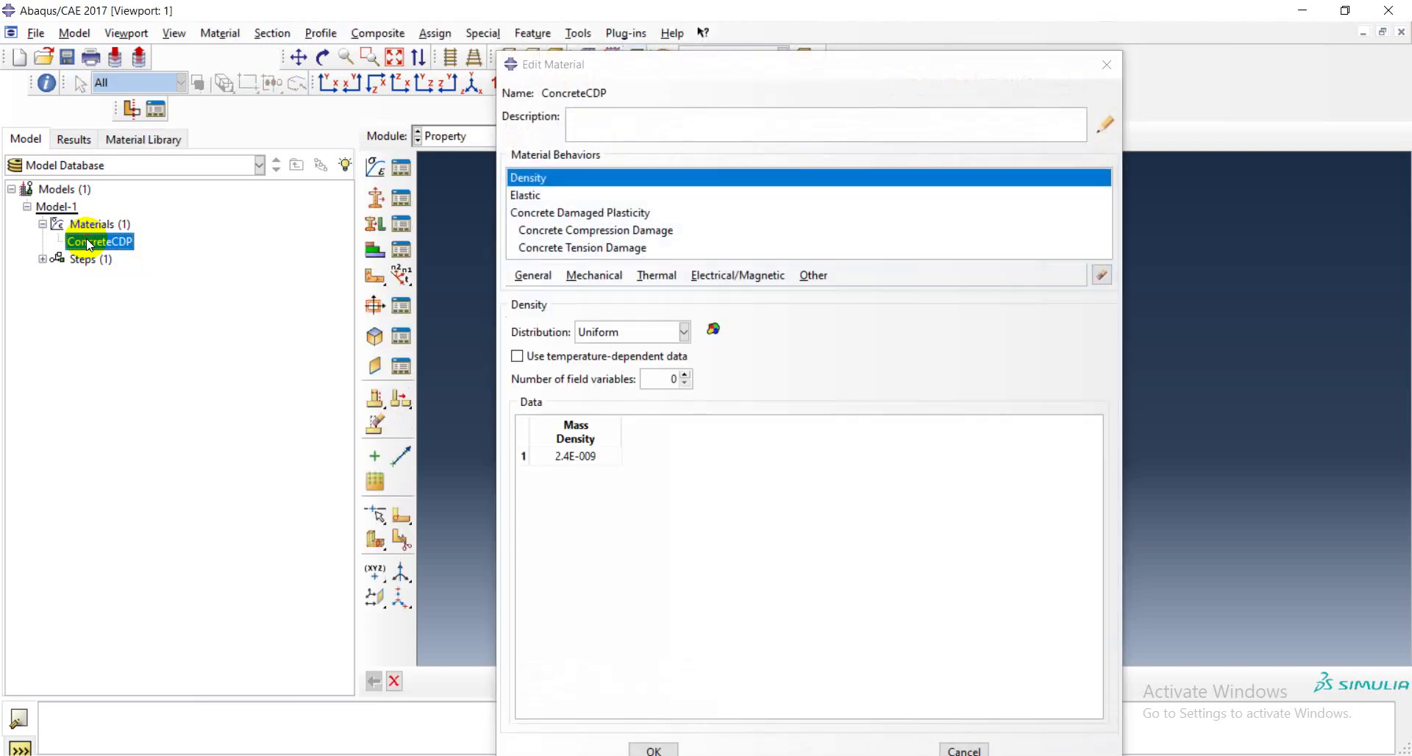
# - Review ConcreteCDP's elastic, CDP plasticity, compressive, tensile and tension damage data, then close
pyautogui.click(539, 195)
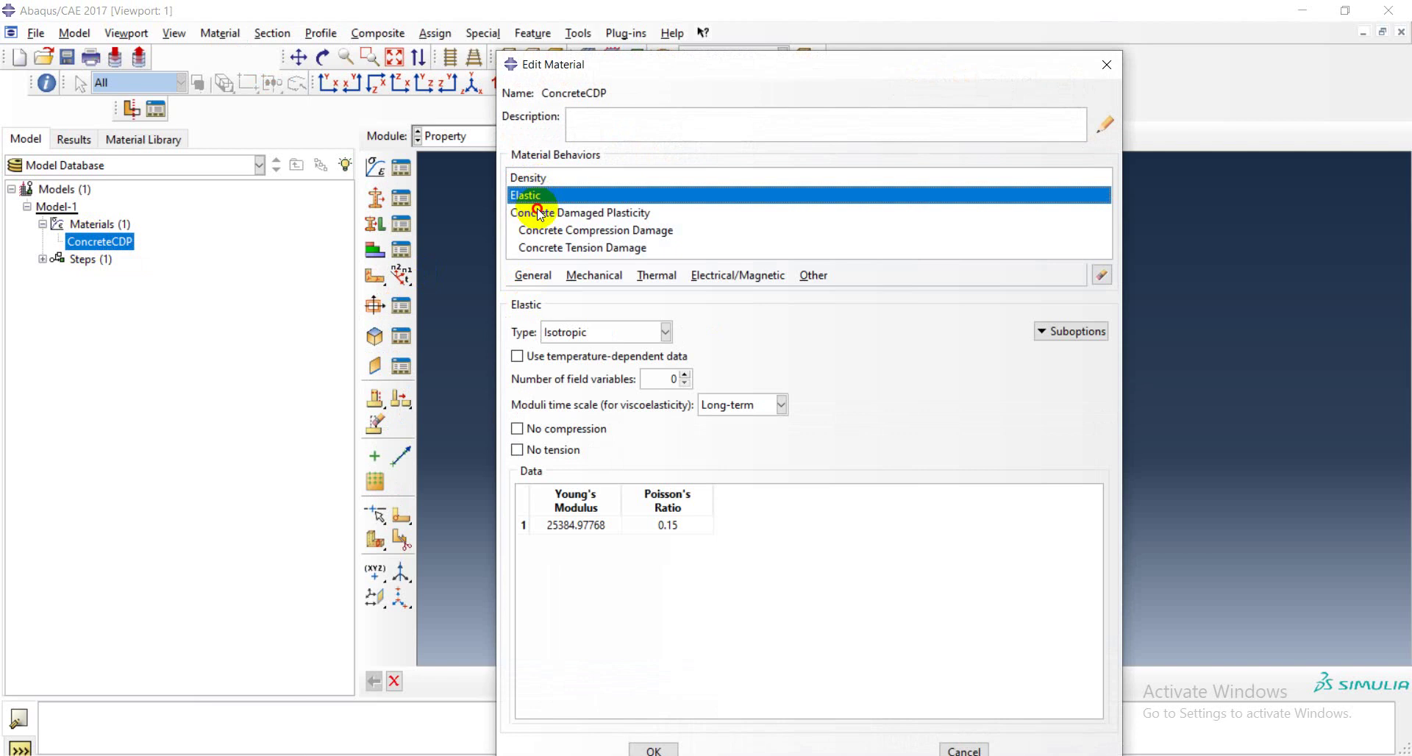
pyautogui.click(540, 213)
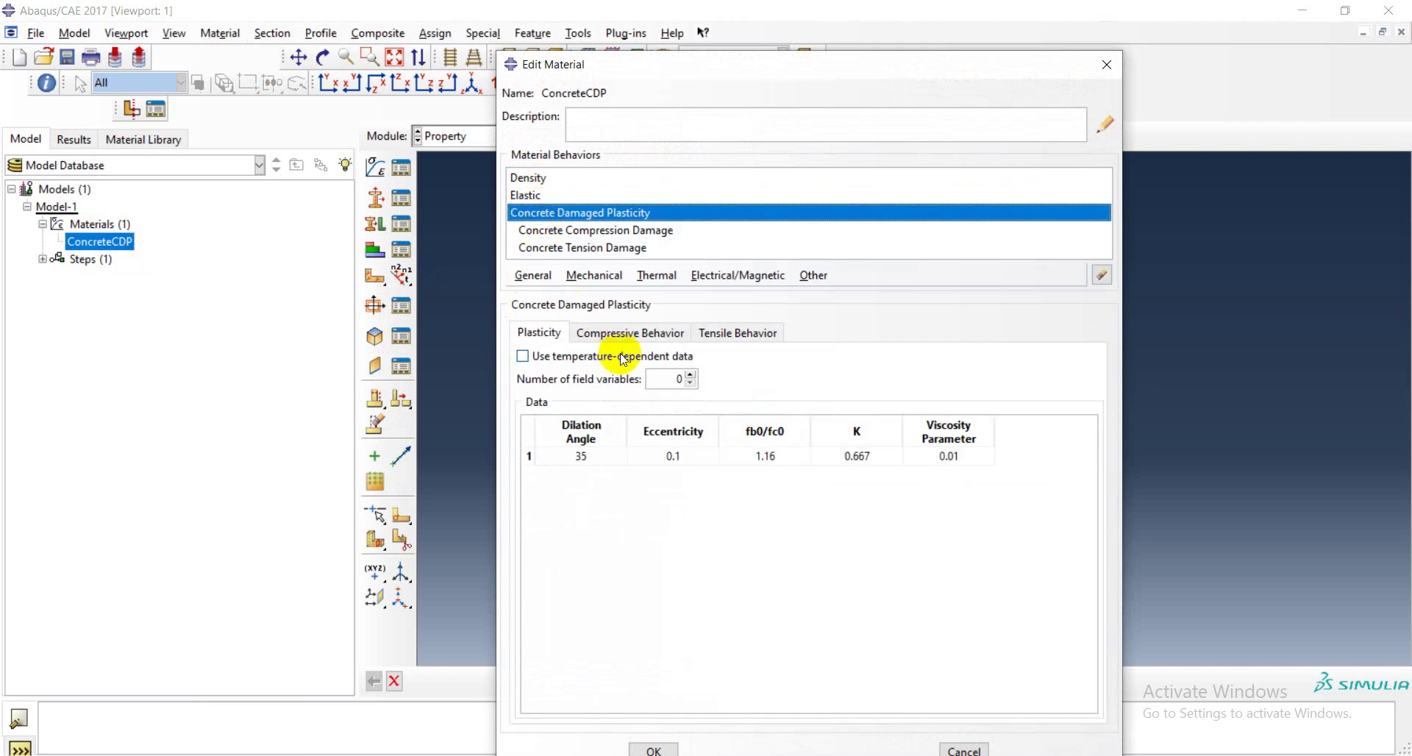
pyautogui.click(611, 333)
pyautogui.click(730, 340)
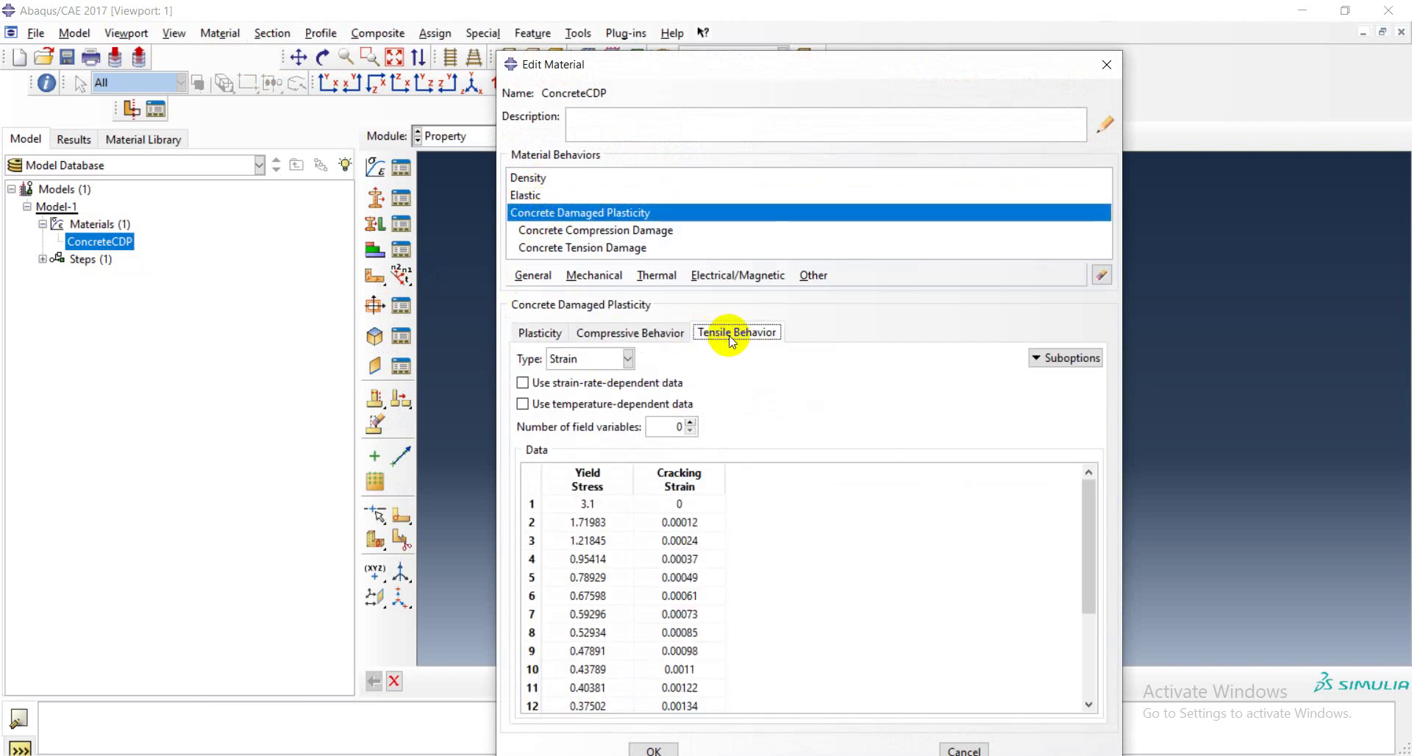
pyautogui.click(1049, 356)
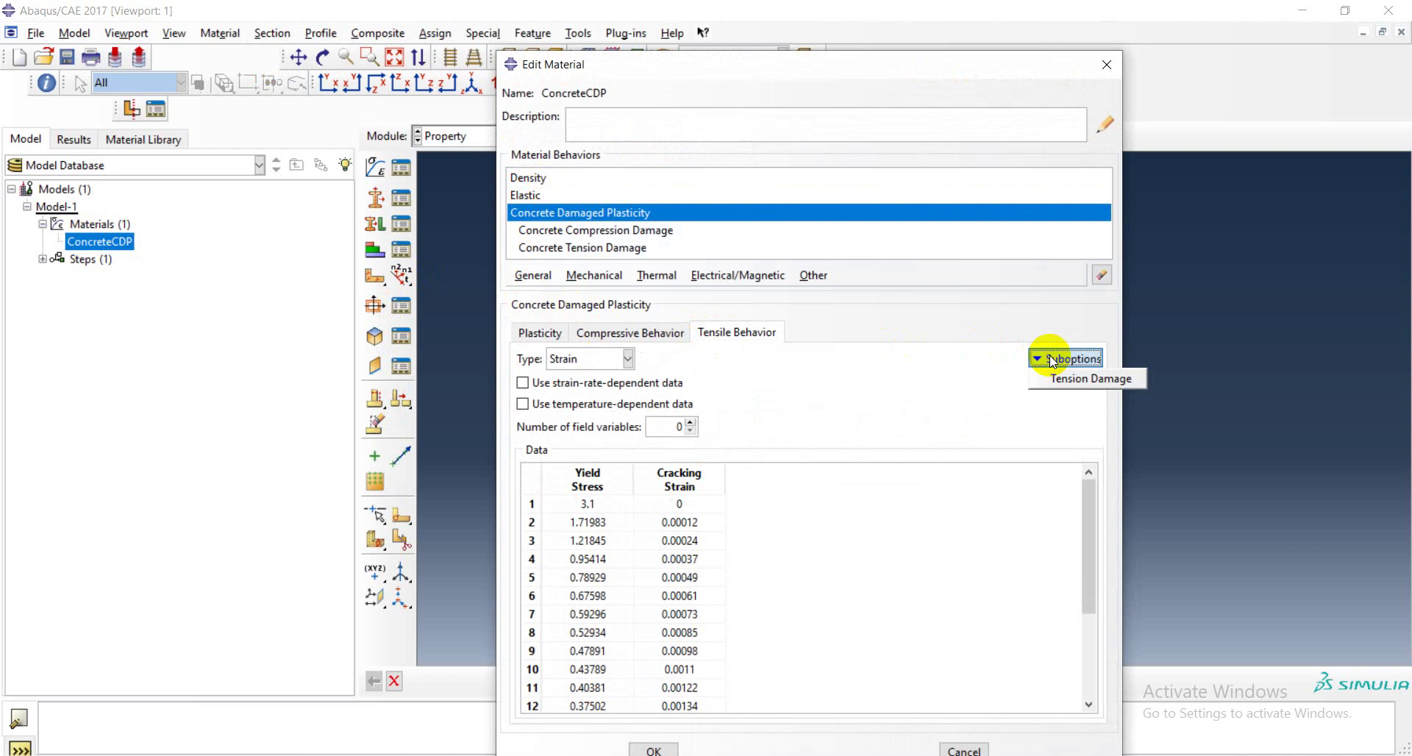
pyautogui.click(1049, 379)
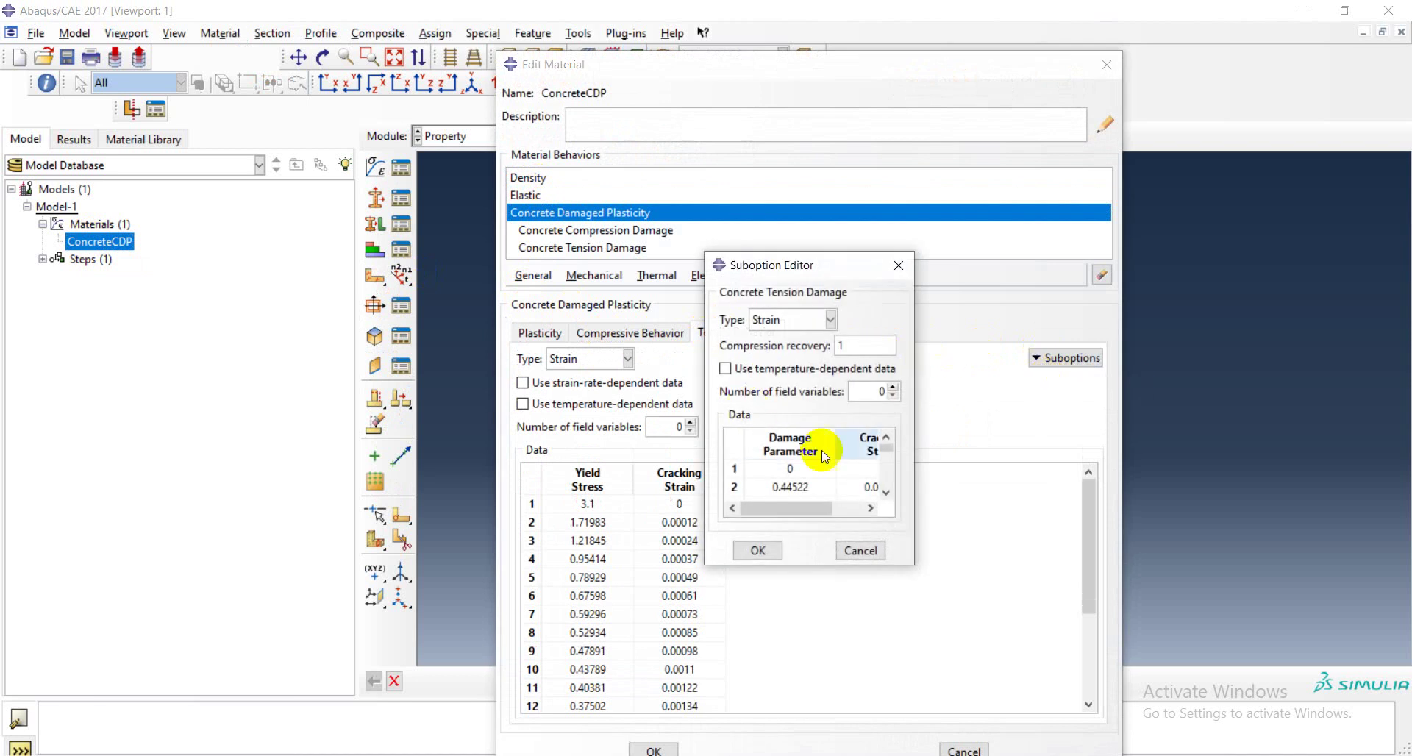
pyautogui.moveTo(888, 446); pyautogui.dragTo(889, 488)
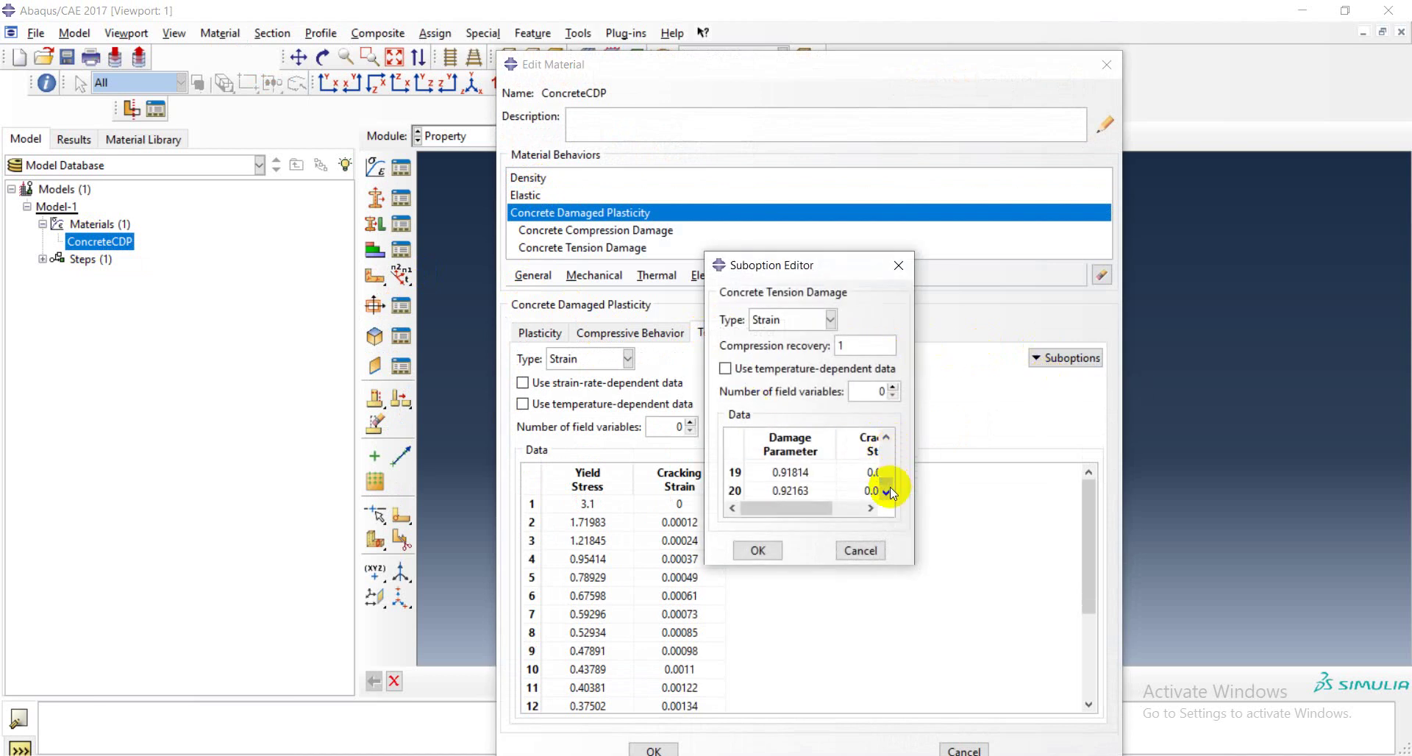
pyautogui.click(772, 549)
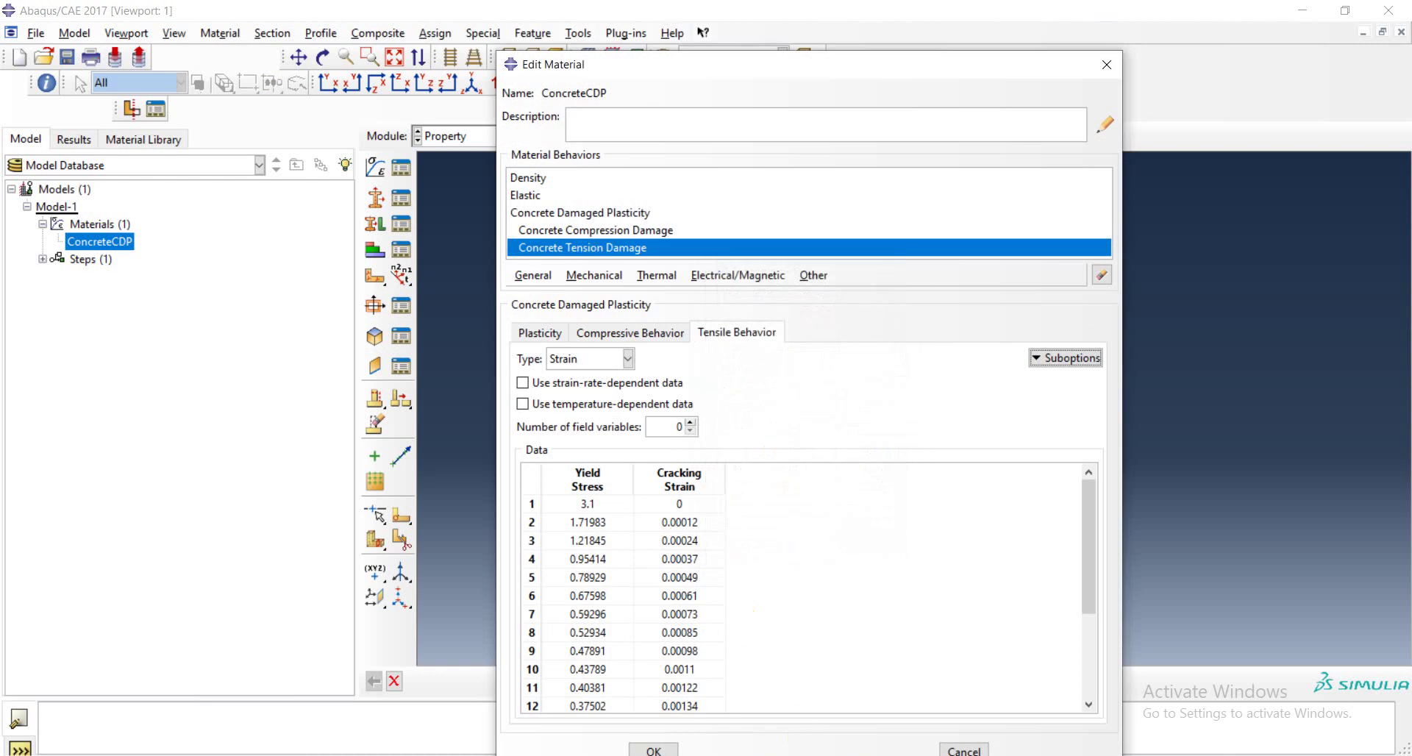